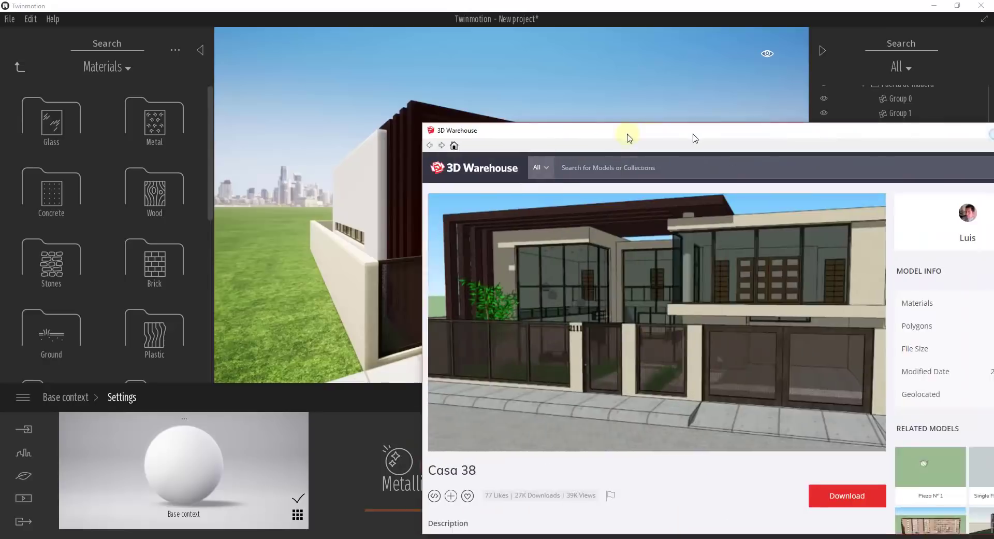
- Move aside and close the Casa 38 3D Warehouse model page
{"action": "left_click_drag", "start_coordinate": [631, 138], "coordinate": [400, 80]}
{"action": "mouse_move", "coordinate": [446, 228]}
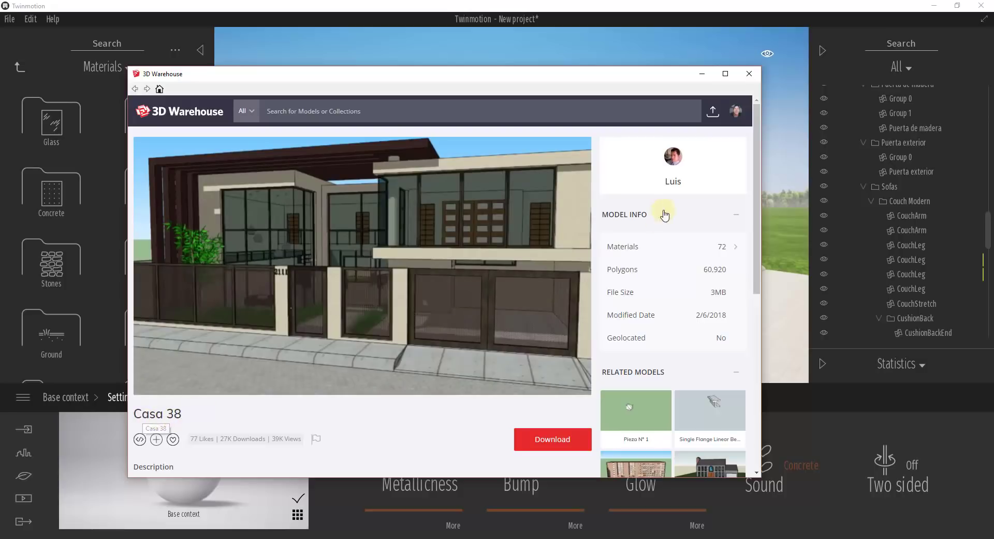
{"action": "left_click", "coordinate": [748, 73]}
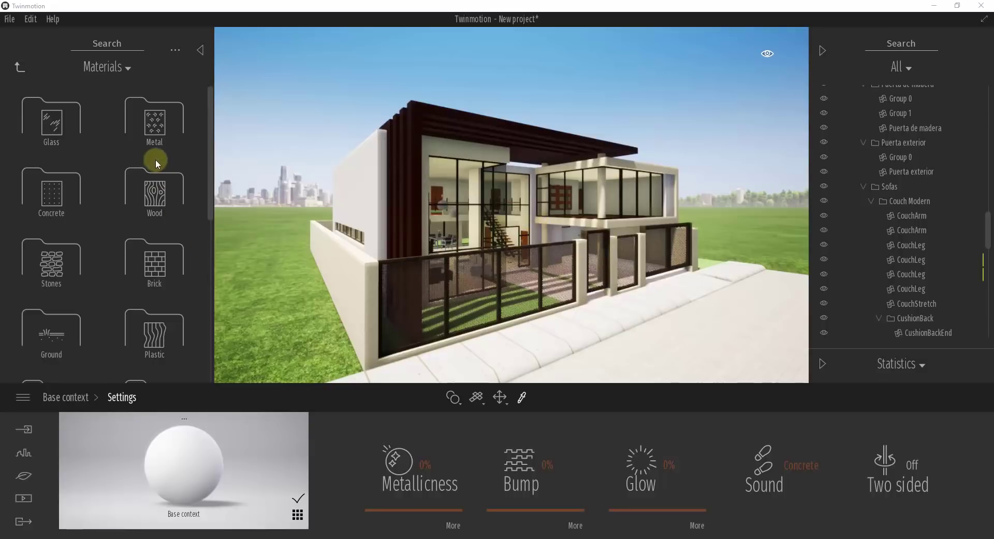
- Open the Metal materials collection and return to selecting objects
{"action": "left_click", "coordinate": [154, 122]}
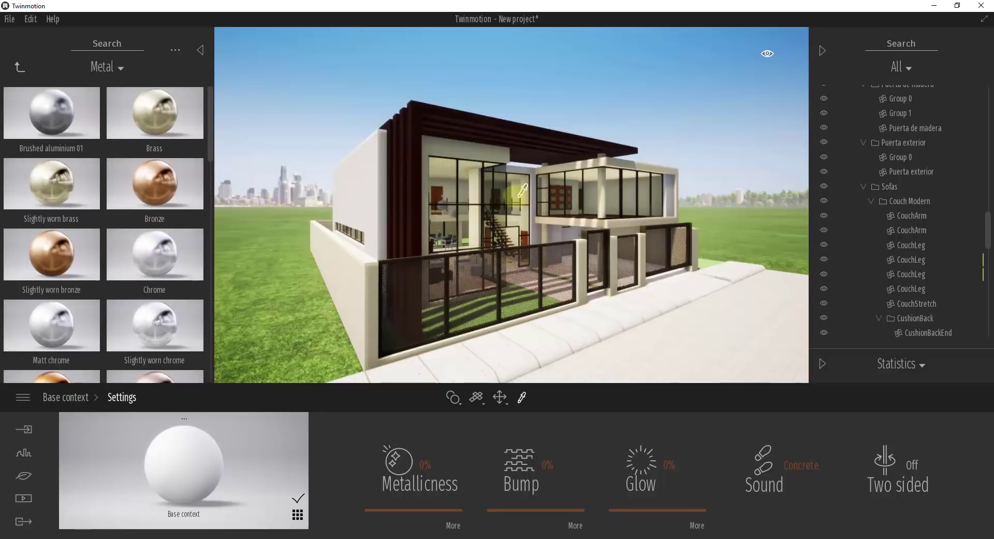
{"action": "key", "text": "Page_Down"}
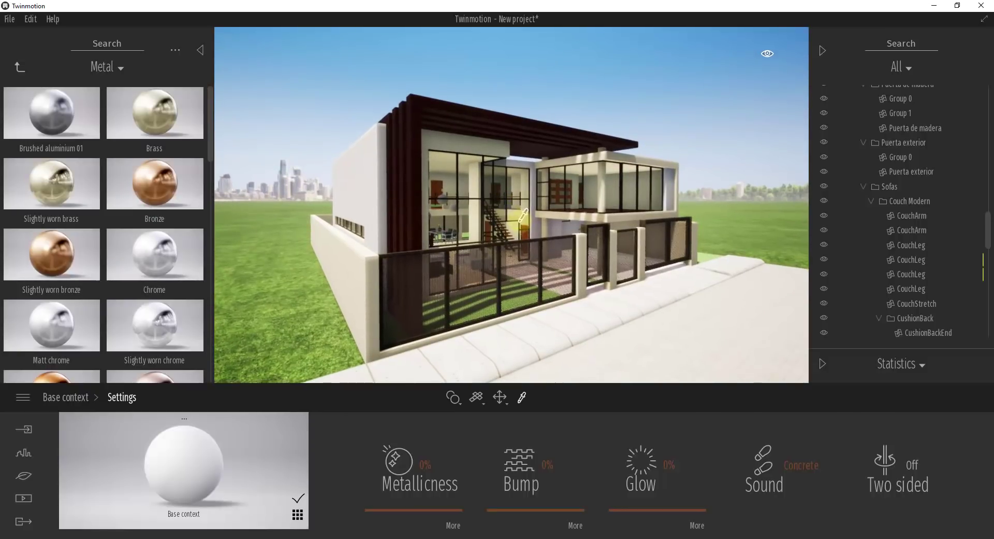
{"action": "key", "text": "Escape"}
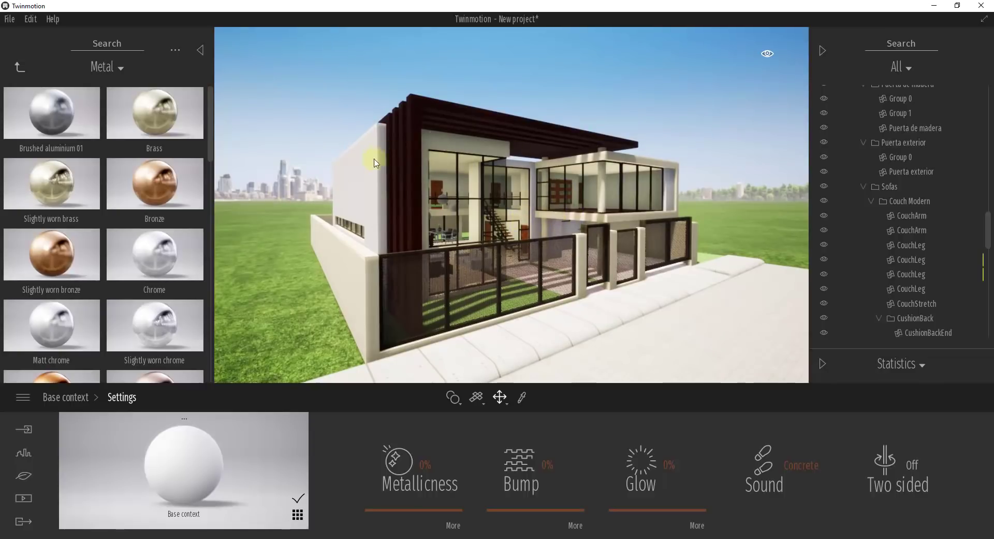
- Zoom and turn the camera to bring it closer to the house
{"action": "mouse_move", "coordinate": [147, 232]}
{"action": "scroll", "coordinate": [433, 257], "scroll_direction": "up", "scroll_amount": 2}
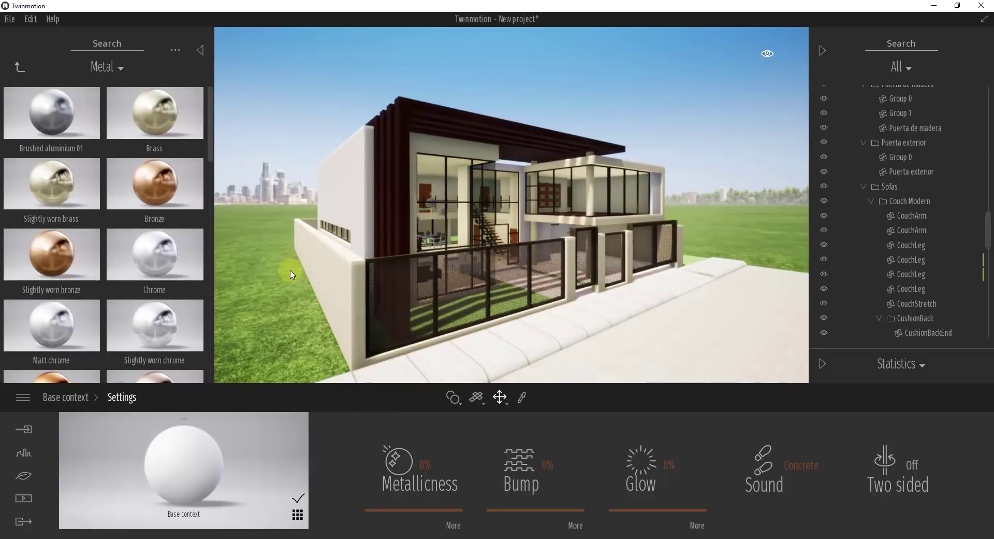
{"action": "left_click_drag", "start_coordinate": [289, 273], "coordinate": [542, 154]}
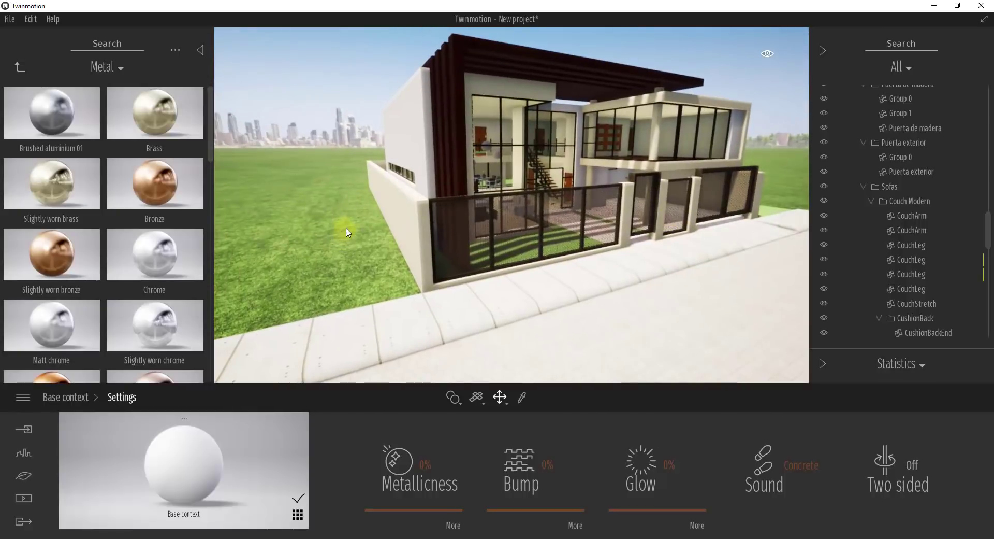
{"action": "left_click_drag", "start_coordinate": [369, 228], "coordinate": [474, 182]}
{"action": "scroll", "coordinate": [473, 179], "scroll_direction": "up", "scroll_amount": 3}
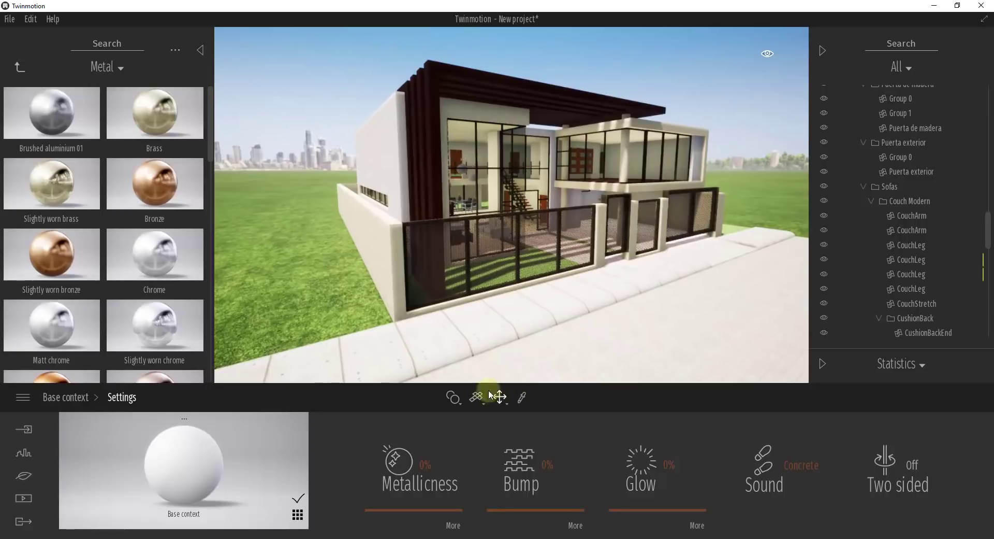
- Use the material picker and zoom in on the long white side wall, loading its Base context material
{"action": "left_click", "coordinate": [521, 398]}
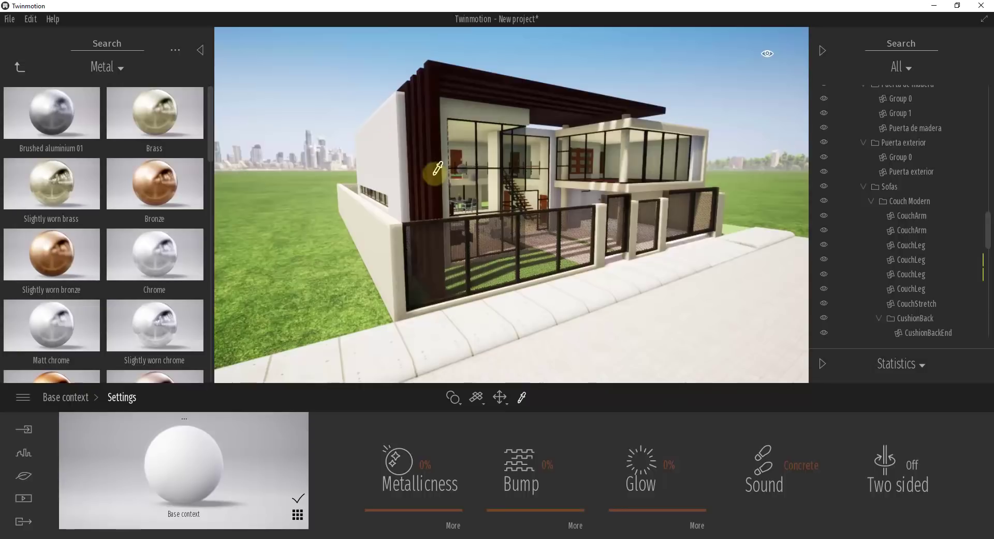
{"action": "scroll", "coordinate": [434, 168], "scroll_direction": "up", "scroll_amount": 5}
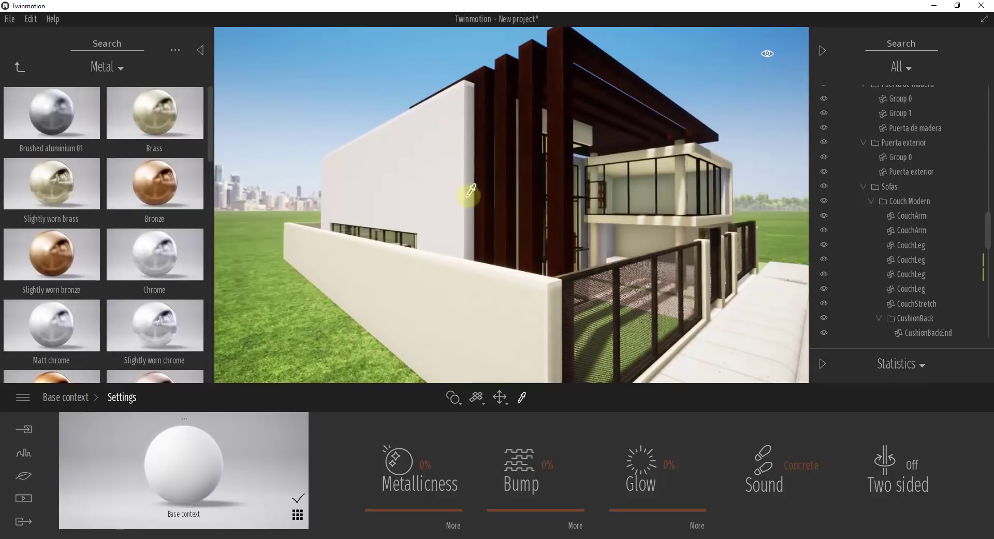
{"action": "mouse_move", "coordinate": [50, 113]}
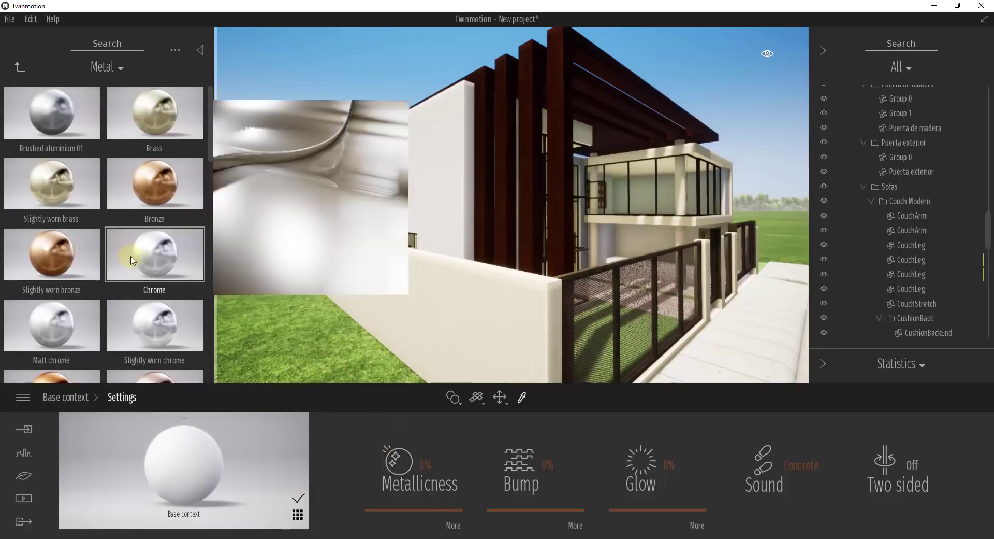
{"action": "mouse_move", "coordinate": [148, 114]}
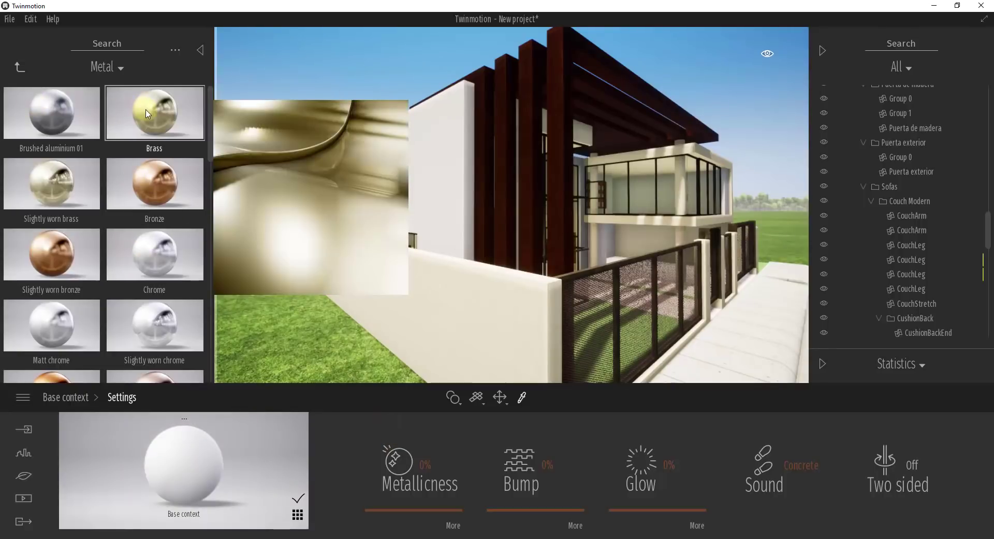
- Show the project materials as a grid and inspect the Wood_Cherry cherry1 material
{"action": "left_click", "coordinate": [297, 515]}
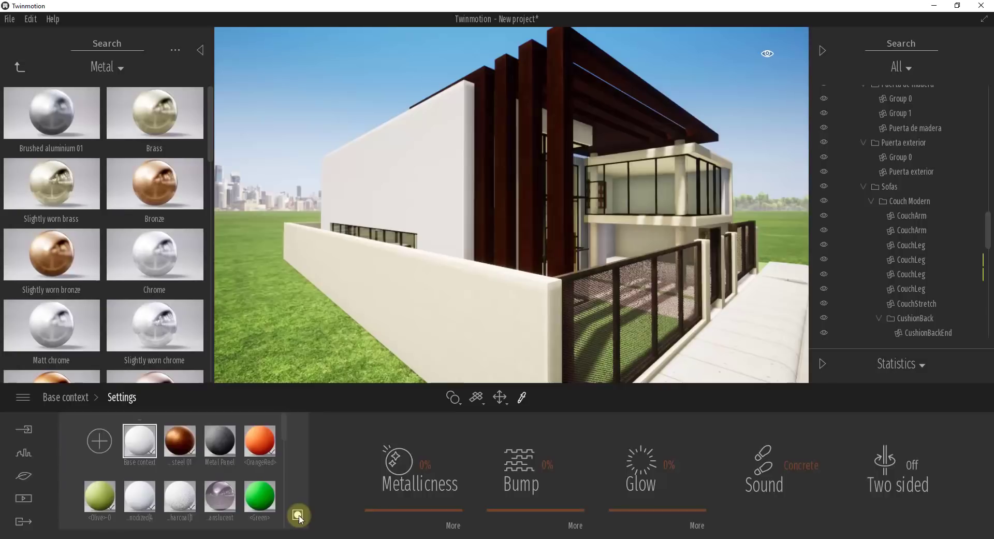
{"action": "left_click_drag", "start_coordinate": [285, 425], "coordinate": [284, 455]}
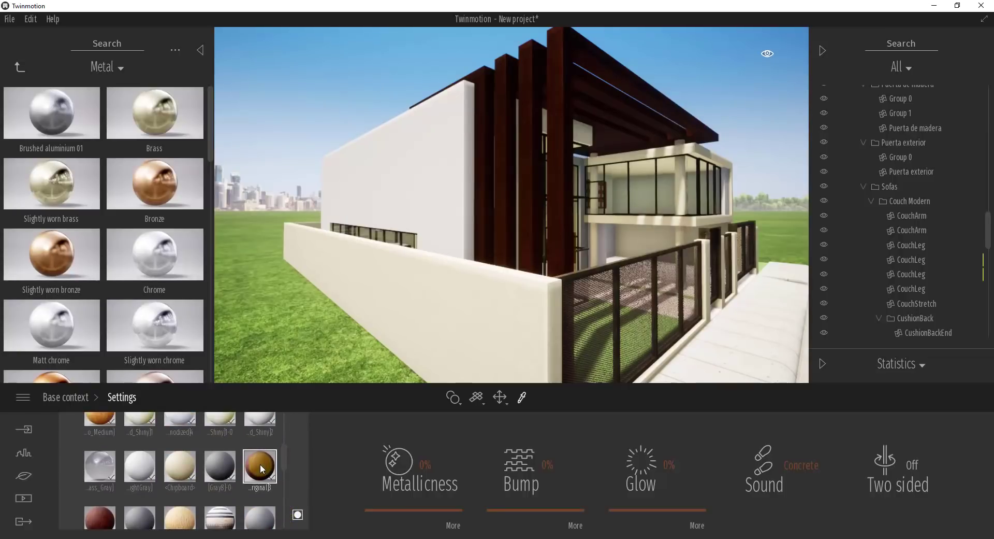
{"action": "left_click", "coordinate": [260, 464]}
{"action": "left_click_drag", "start_coordinate": [284, 464], "coordinate": [283, 498]}
{"action": "left_click", "coordinate": [261, 436]}
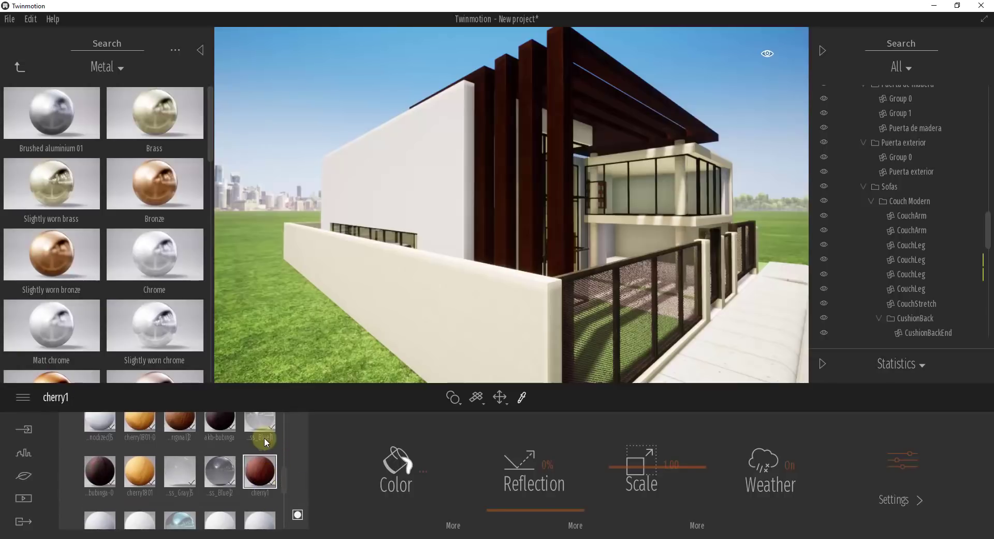
{"action": "left_click", "coordinate": [297, 514]}
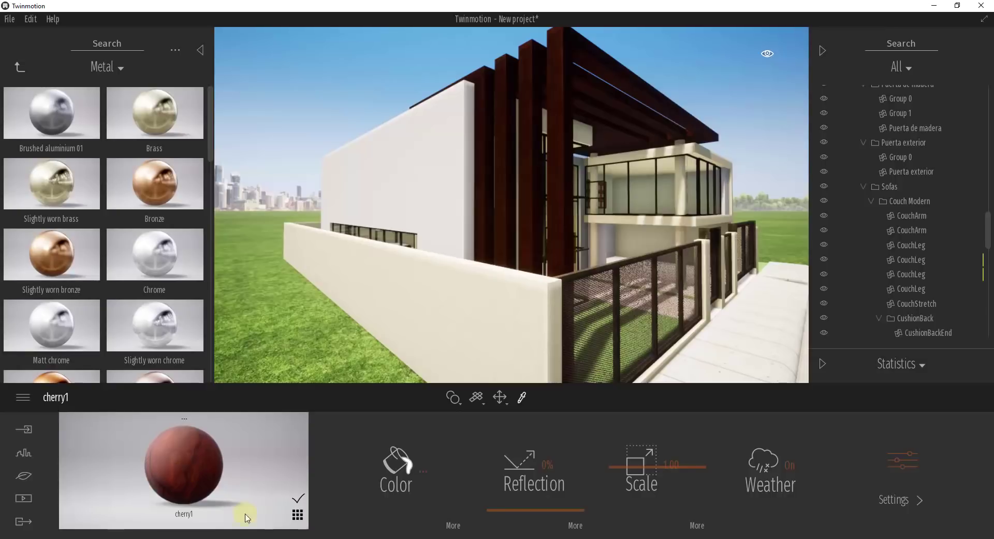
{"action": "left_click", "coordinate": [297, 514]}
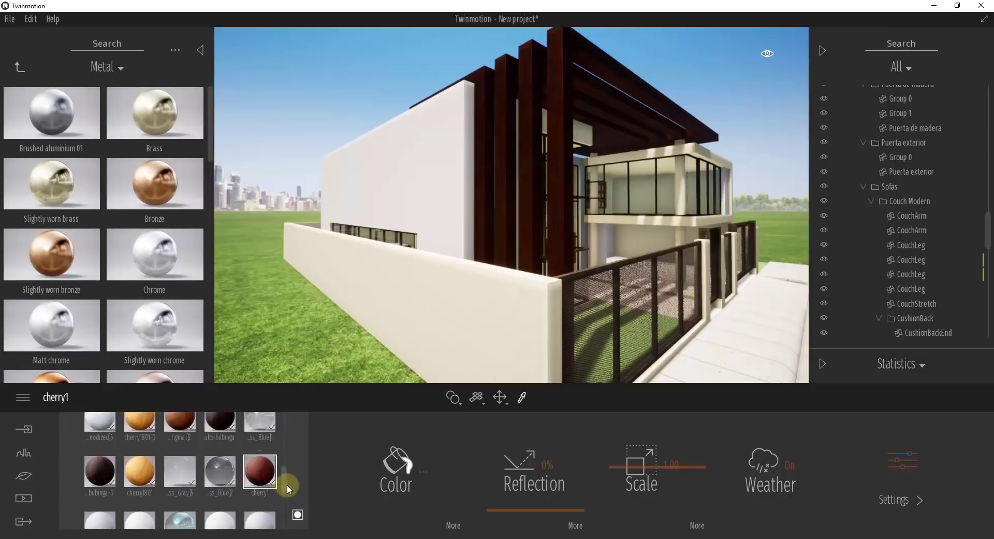
{"action": "left_click_drag", "start_coordinate": [287, 483], "coordinate": [284, 416]}
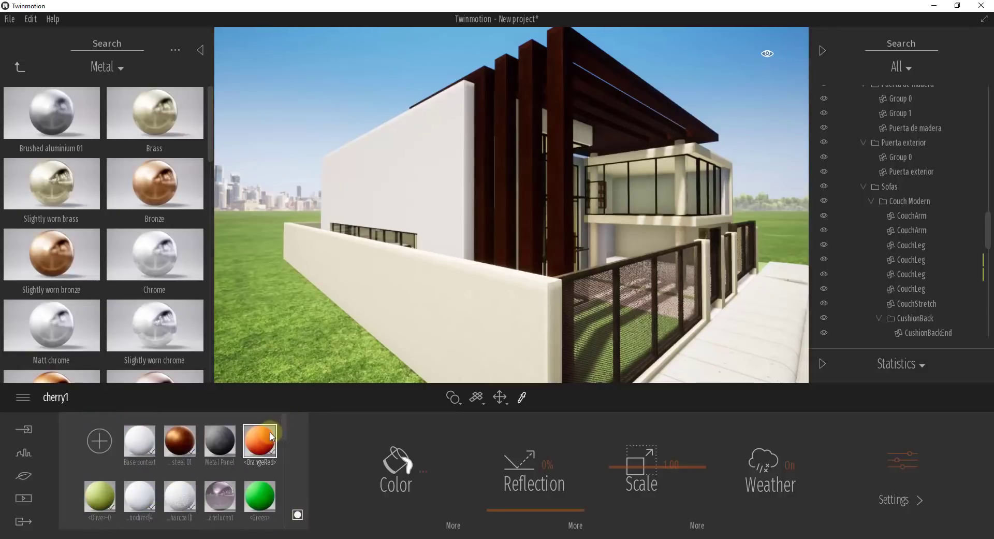
- Add a new blank material to the project and rename it 'Metal Panel'
{"action": "left_click", "coordinate": [105, 447]}
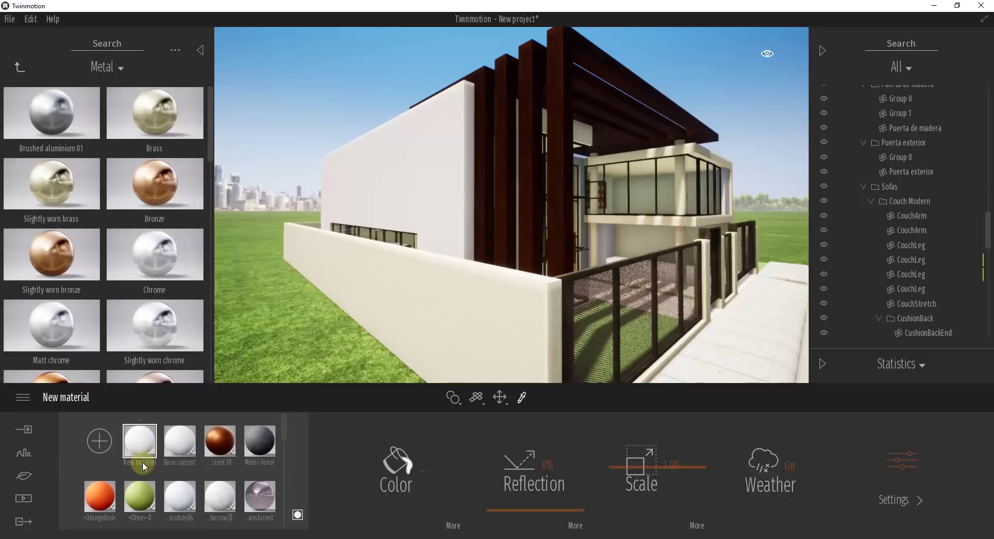
{"action": "left_click", "coordinate": [297, 515]}
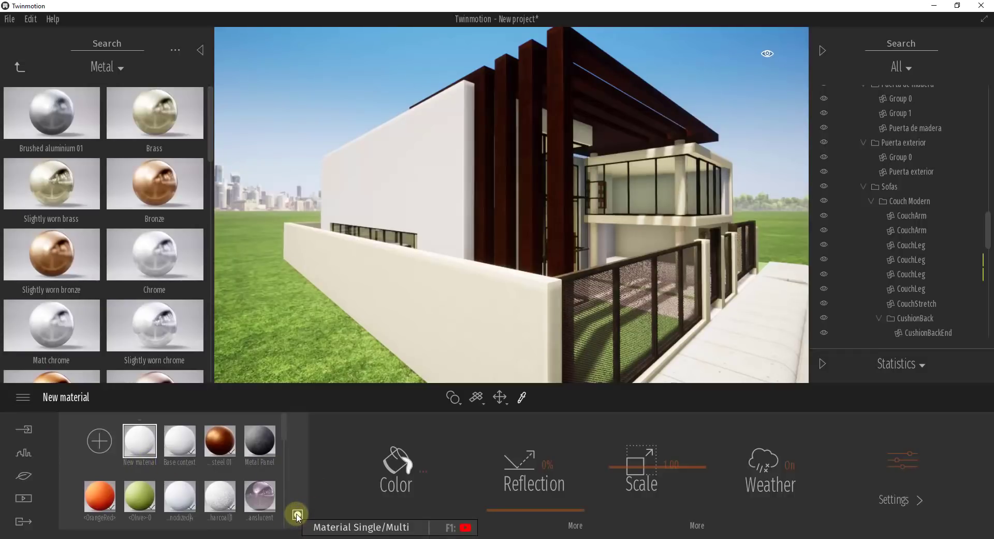
{"action": "left_click", "coordinate": [297, 516]}
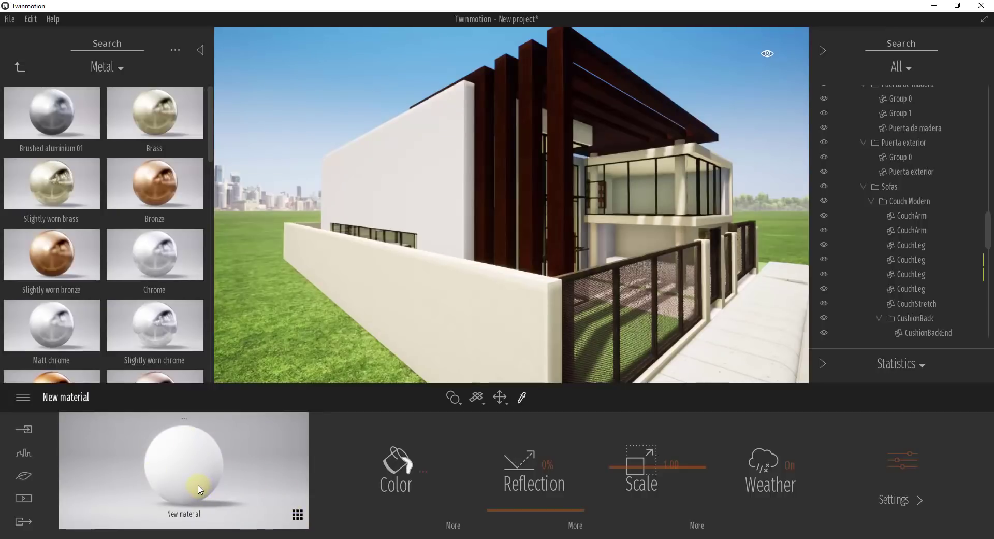
{"action": "left_click", "coordinate": [185, 419]}
{"action": "left_click", "coordinate": [163, 382]}
{"action": "type", "text": "Metal Panel"}
{"action": "key", "text": "Return"}
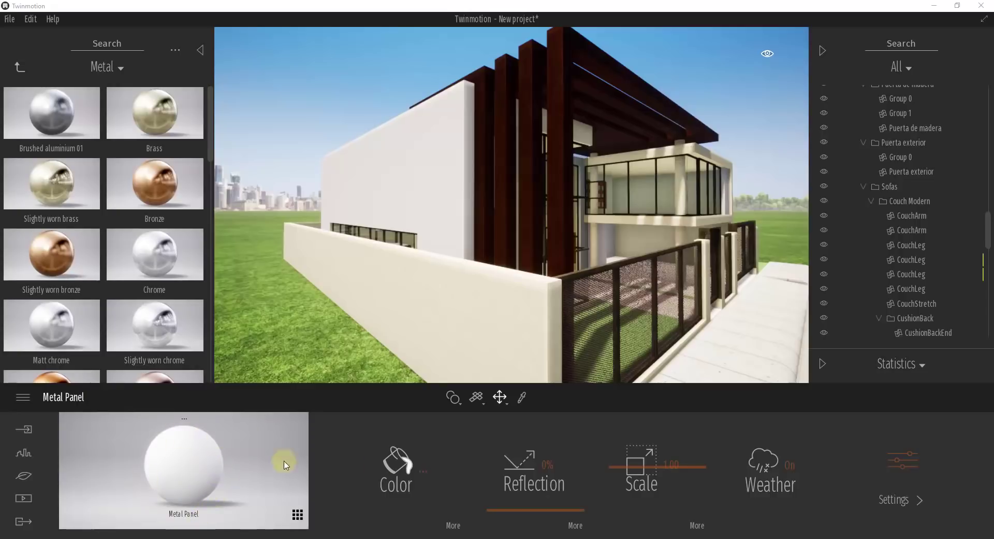
- Browse for a new image from Metal Panel's Color texture slot, reaching the MetalPanelRectangular001 3K folder
{"action": "left_click", "coordinate": [413, 471]}
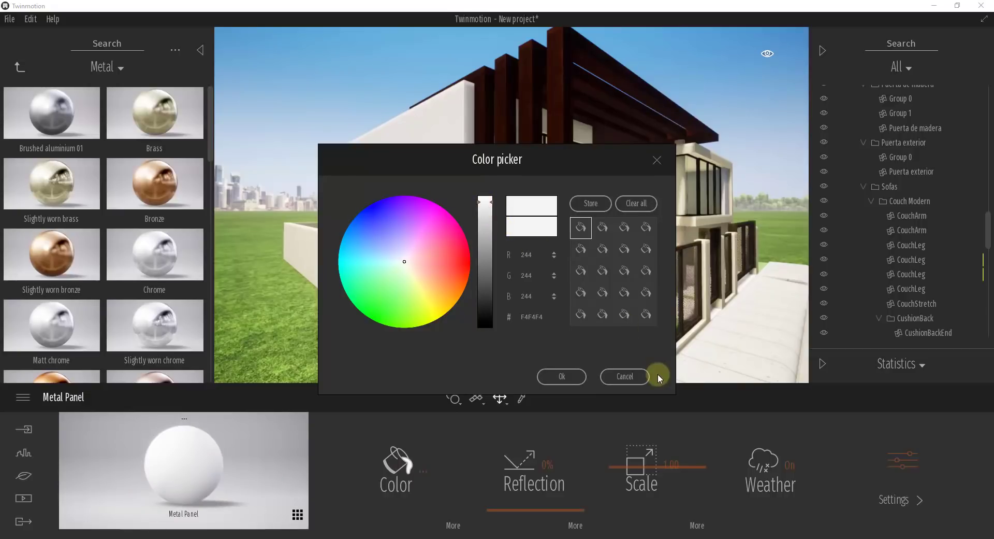
{"action": "left_click", "coordinate": [630, 376]}
{"action": "left_click", "coordinate": [543, 452]}
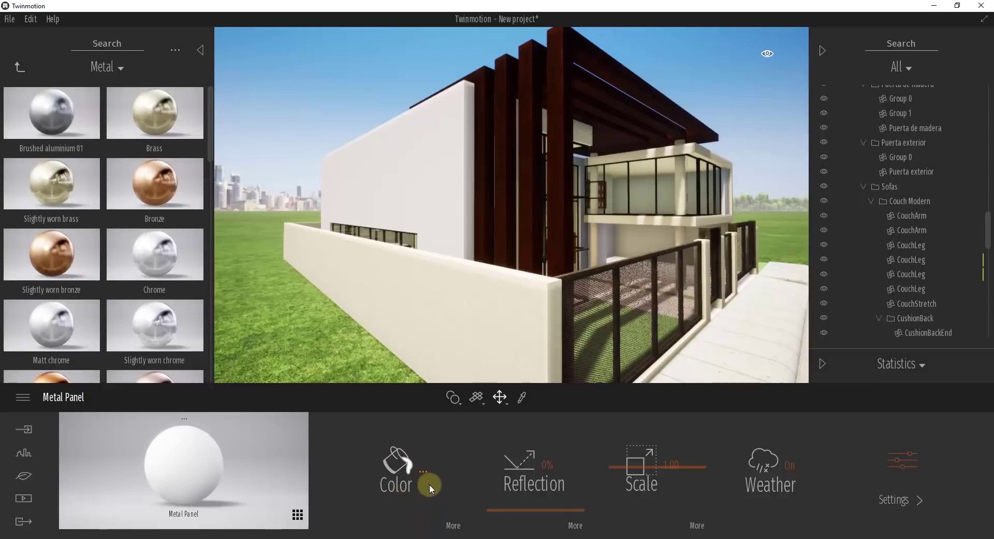
{"action": "left_click", "coordinate": [451, 526]}
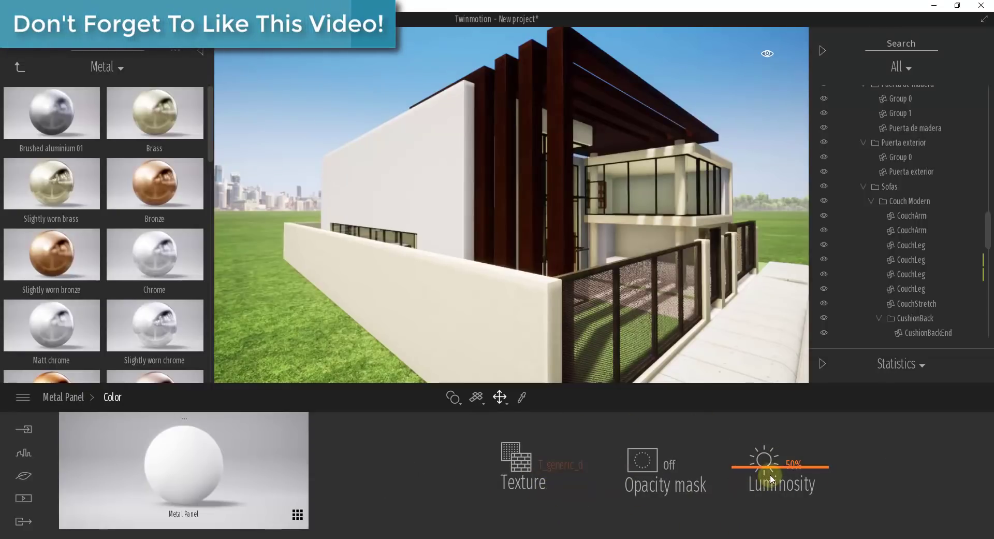
{"action": "left_click", "coordinate": [528, 487]}
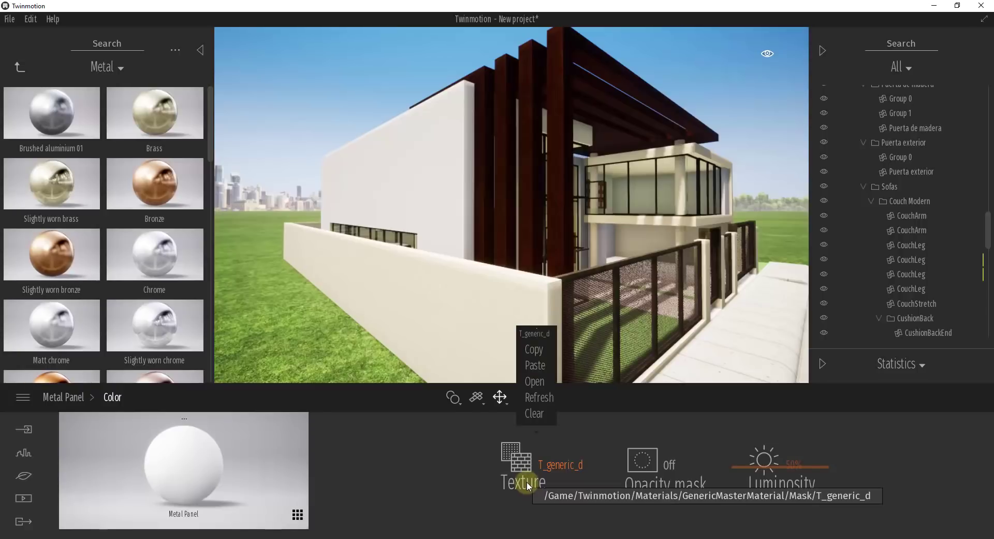
{"action": "left_click", "coordinate": [535, 382]}
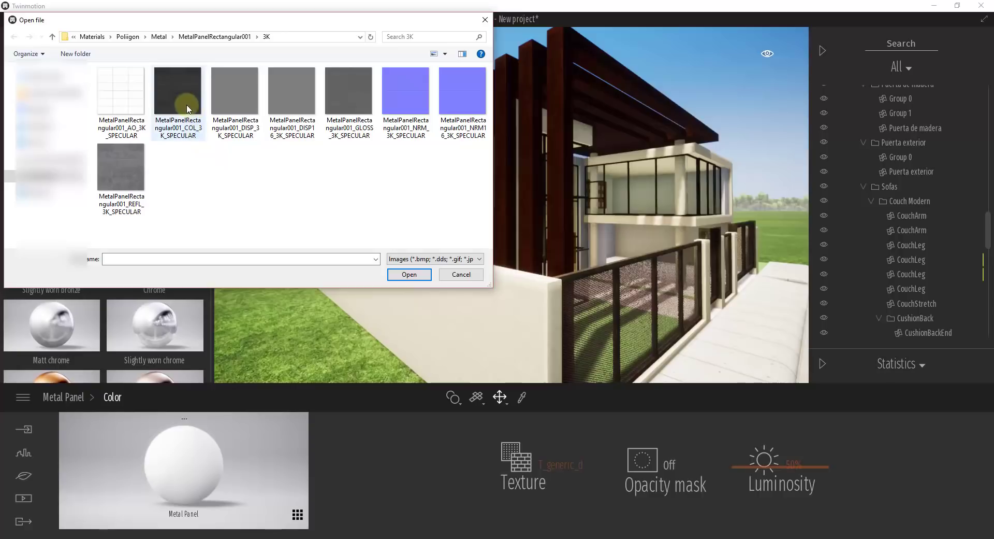
- Preview and load MetalPanelRectangular001_COL_3K_SPECULAR as Metal Panel's colour texture
{"action": "right_click", "coordinate": [178, 79]}
{"action": "key", "text": "Escape"}
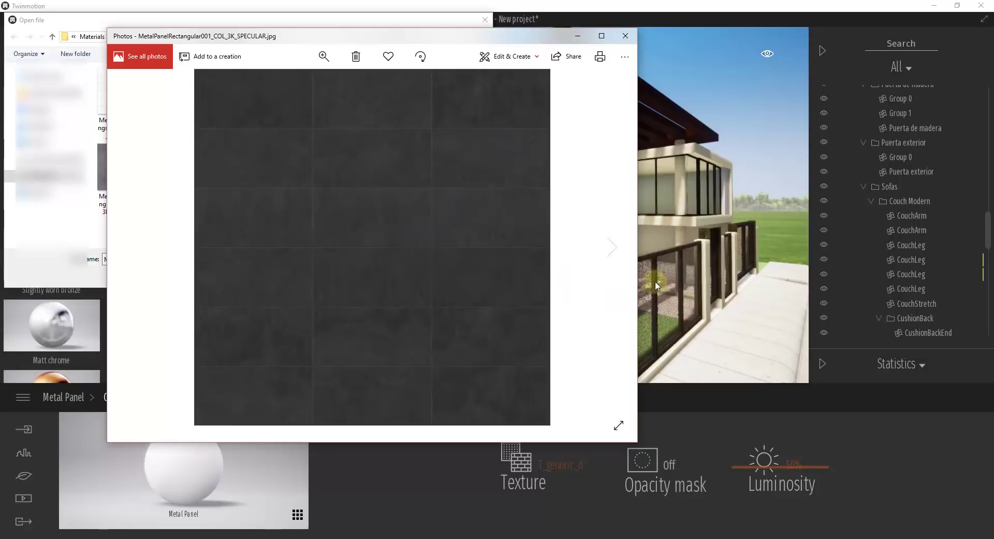
{"action": "left_click", "coordinate": [625, 37]}
{"action": "left_click", "coordinate": [181, 86]}
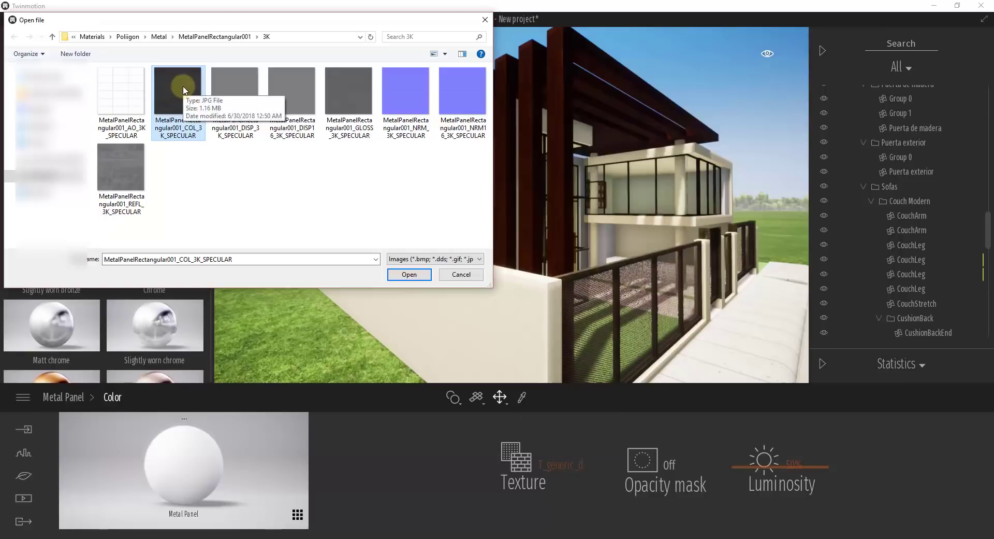
{"action": "double_click", "coordinate": [184, 91]}
{"action": "left_click", "coordinate": [428, 458]}
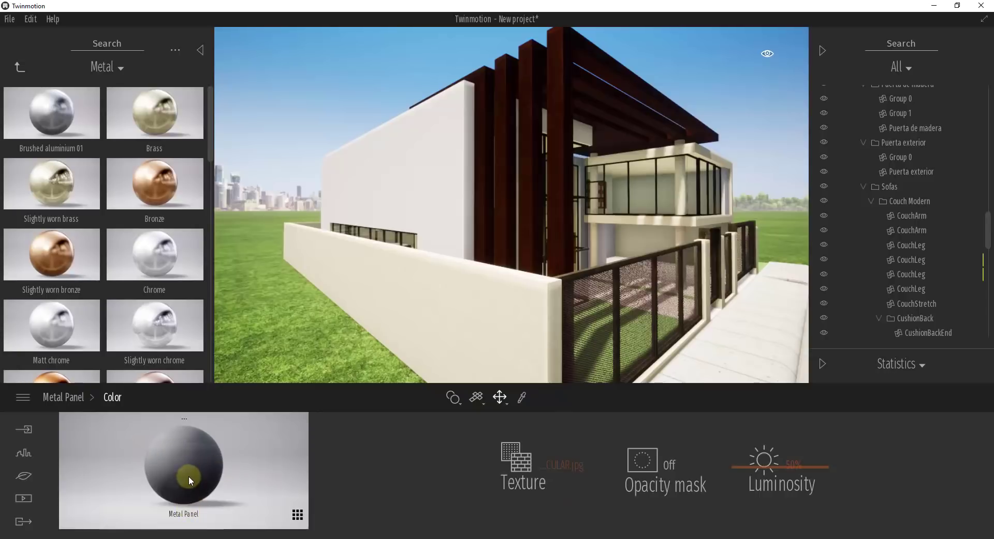
- Drop Metal Panel onto the house's white side wall and orbit to view the dark panelling
{"action": "left_click_drag", "start_coordinate": [188, 476], "coordinate": [465, 226]}
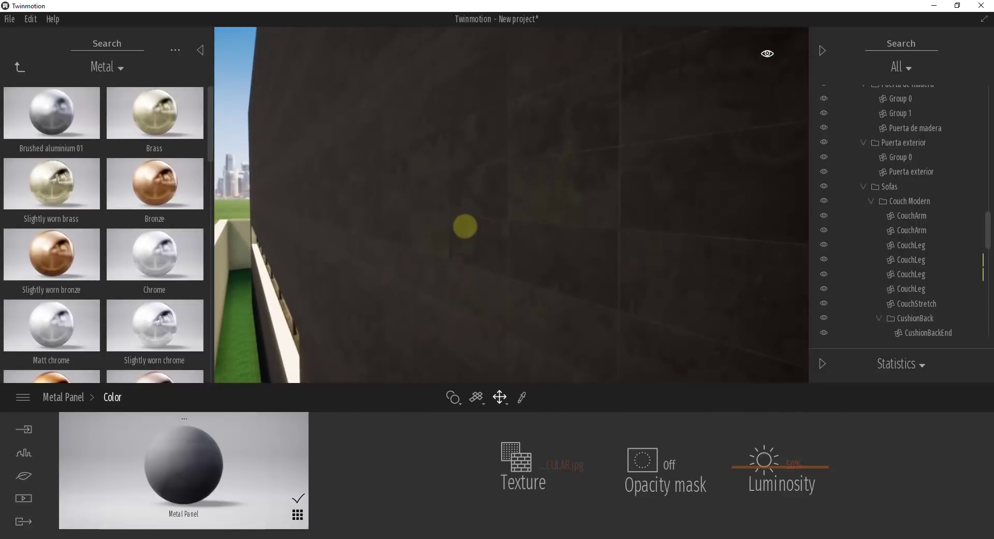
{"action": "left_click_drag", "start_coordinate": [488, 259], "coordinate": [496, 170]}
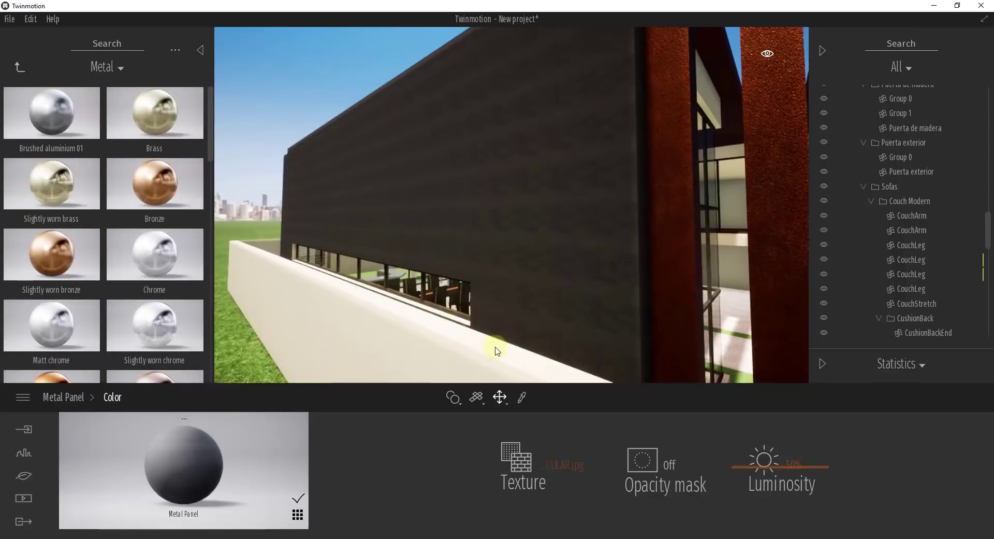
- Try Metal Panel texture scales of 15 and 20, settling on 10.00 for the side wall
{"action": "left_click", "coordinate": [75, 398]}
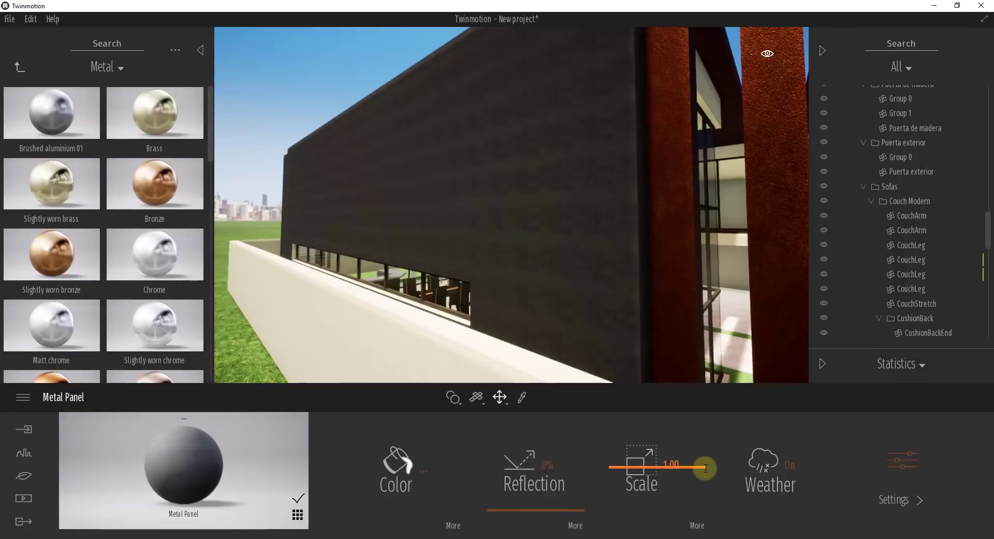
{"action": "left_click_drag", "start_coordinate": [617, 466], "coordinate": [617, 413]}
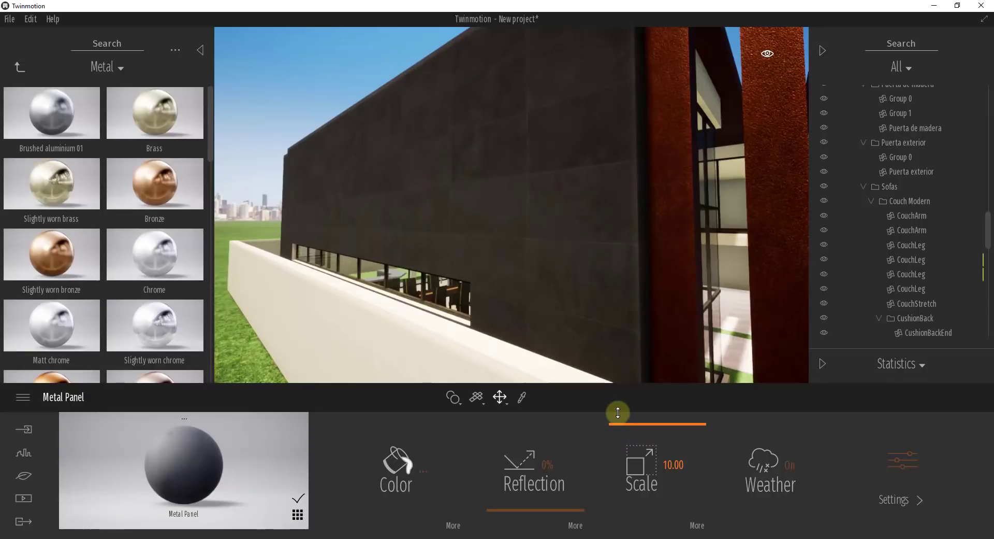
{"action": "left_click", "coordinate": [684, 464]}
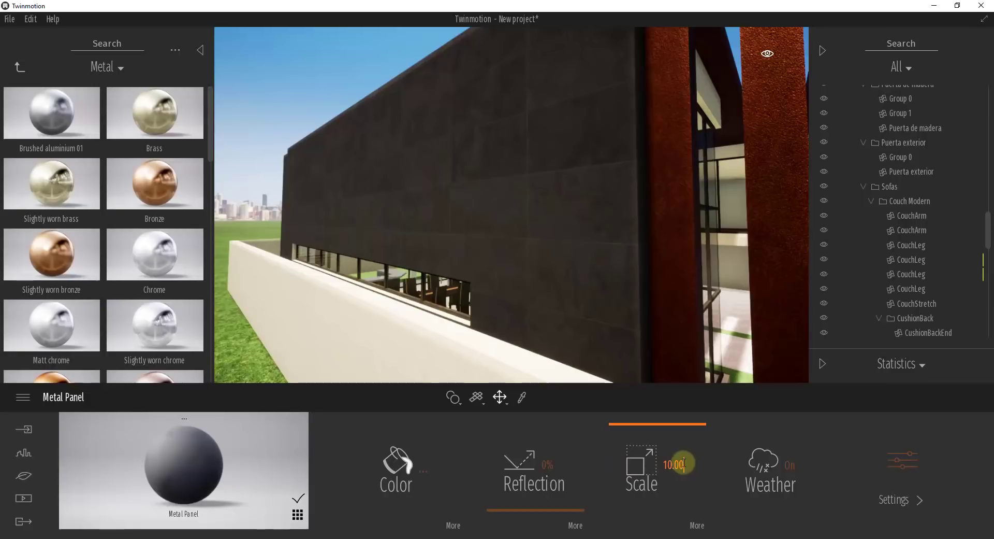
{"action": "double_click", "coordinate": [684, 464]}
{"action": "type", "text": "15"}
{"action": "key", "text": "Return"}
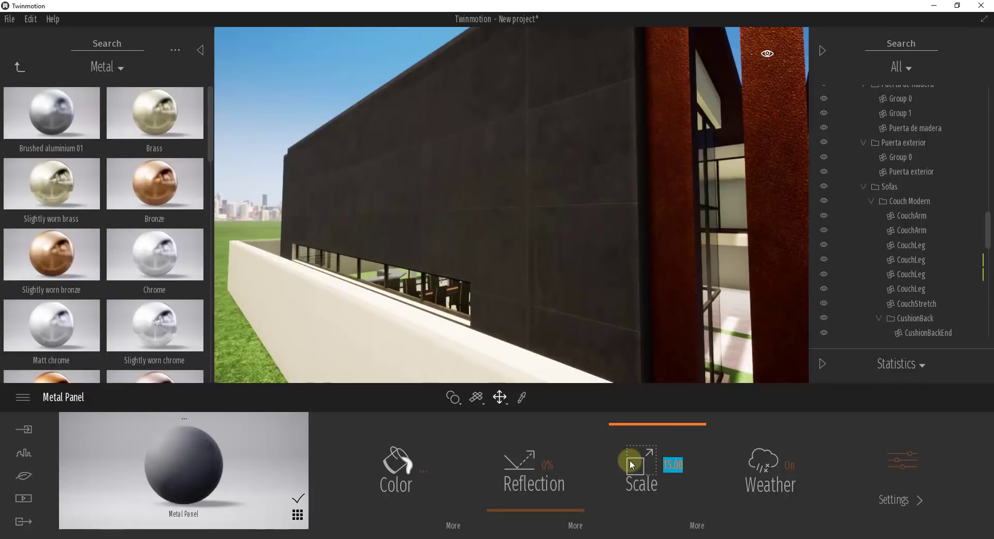
{"action": "type", "text": "20"}
{"action": "key", "text": "Return"}
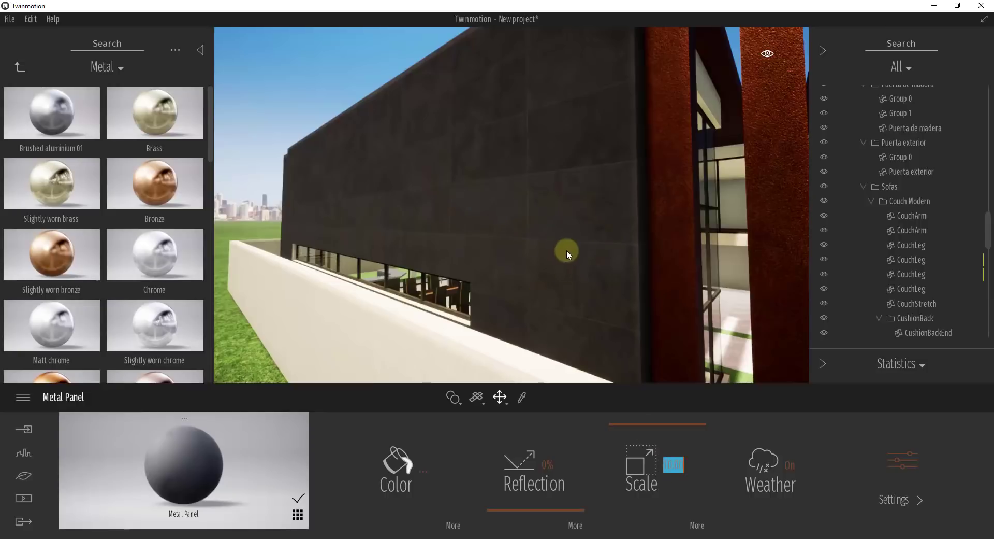
{"action": "left_click_drag", "start_coordinate": [571, 239], "coordinate": [580, 239]}
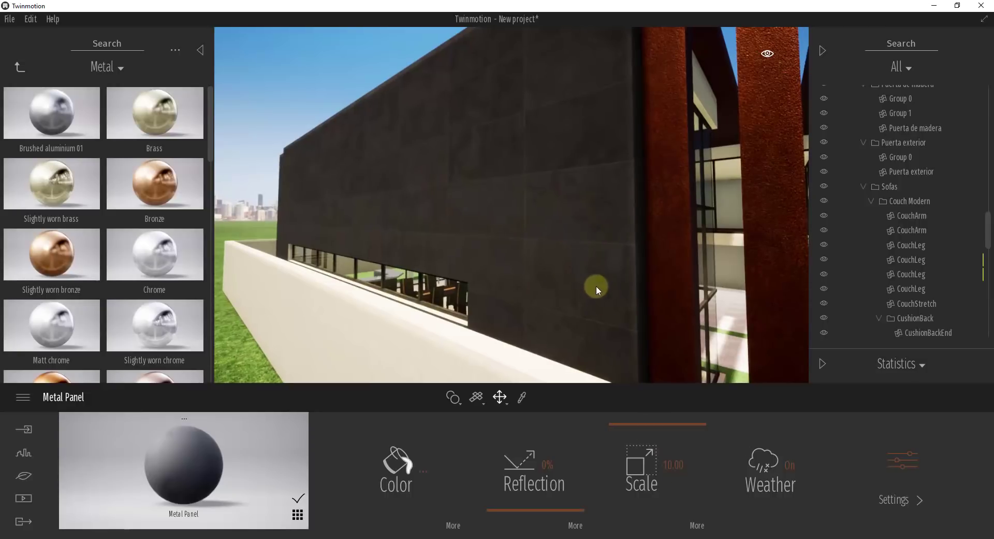
{"action": "left_click", "coordinate": [697, 526]}
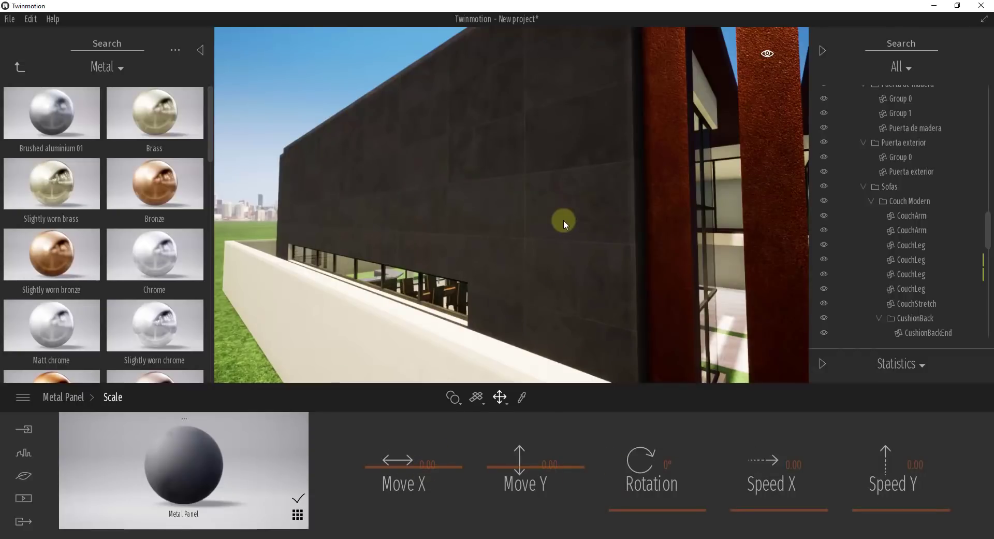
{"action": "left_click_drag", "start_coordinate": [564, 219], "coordinate": [578, 246]}
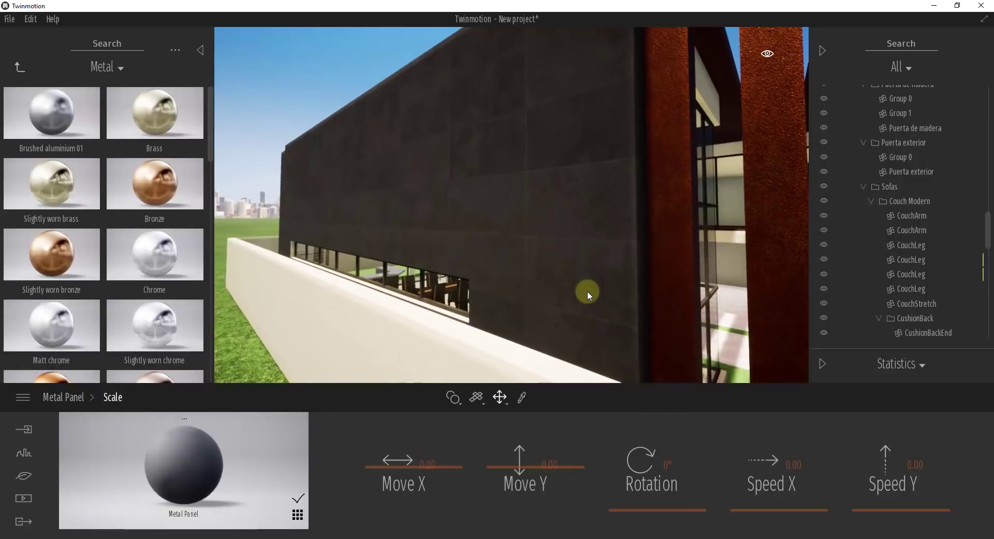
{"action": "left_click_drag", "start_coordinate": [579, 284], "coordinate": [503, 247]}
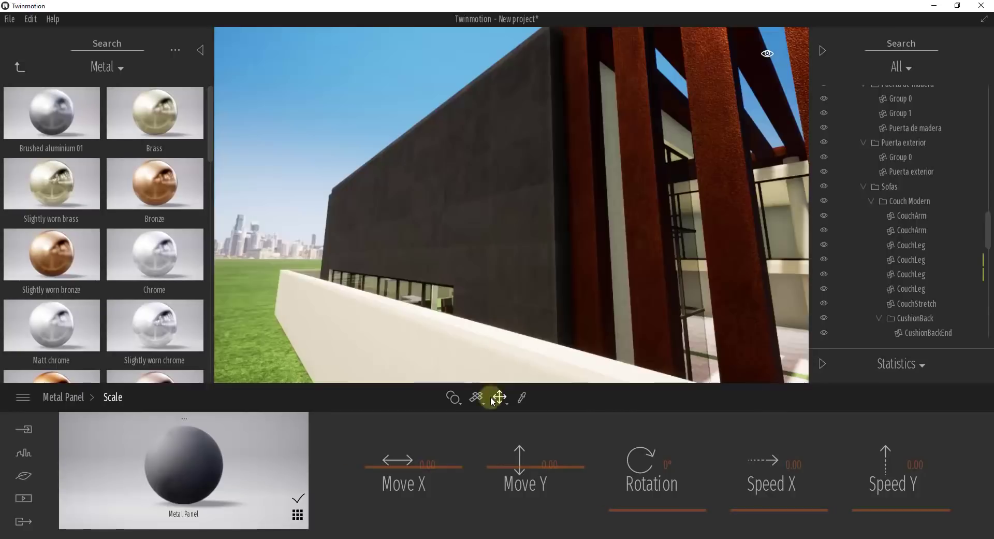
{"action": "left_click", "coordinate": [72, 397]}
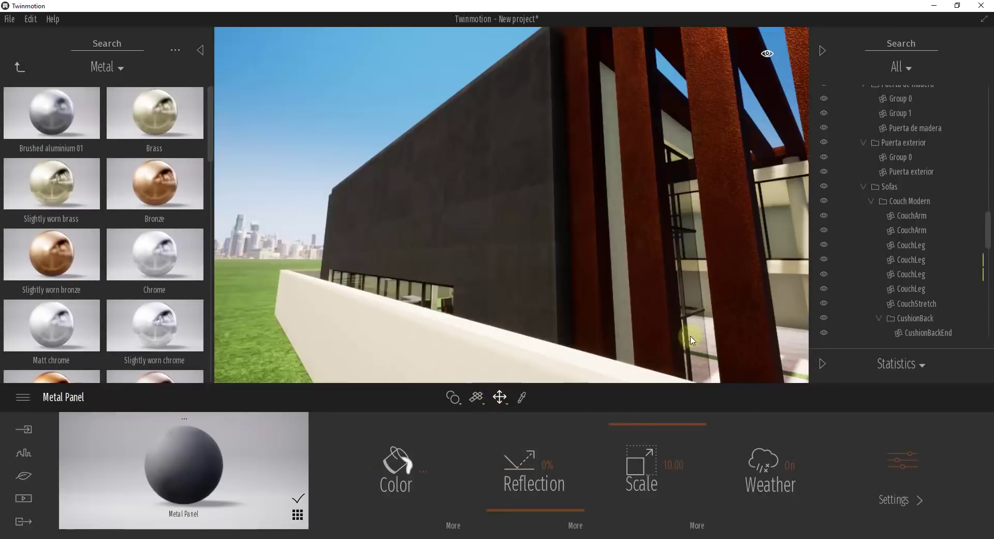
{"action": "left_click", "coordinate": [696, 524]}
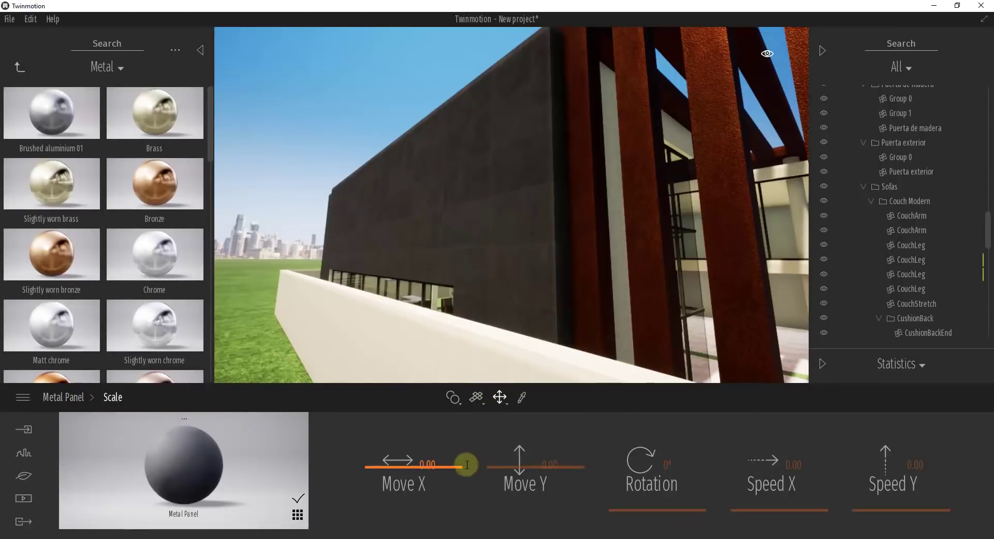
{"action": "left_click", "coordinate": [65, 397]}
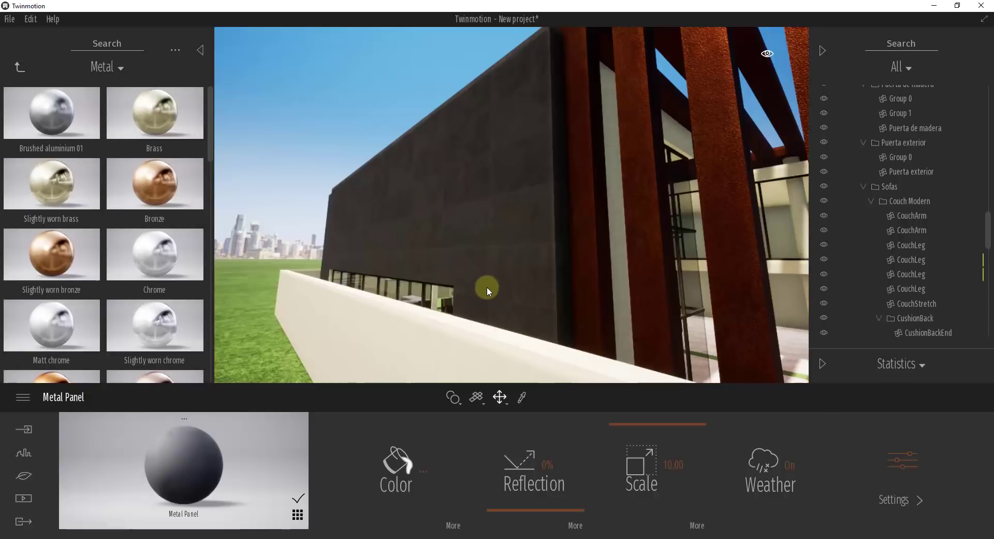
{"action": "scroll", "coordinate": [486, 286], "scroll_direction": "down", "scroll_amount": 3}
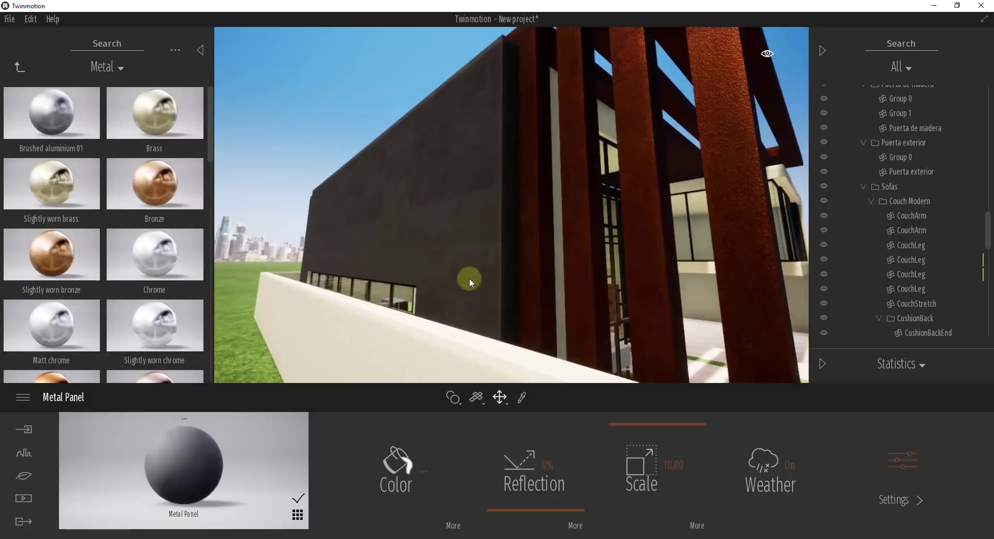
{"action": "scroll", "coordinate": [465, 261], "scroll_direction": "up", "scroll_amount": 5}
{"action": "scroll", "coordinate": [465, 263], "scroll_direction": "up", "scroll_amount": 5}
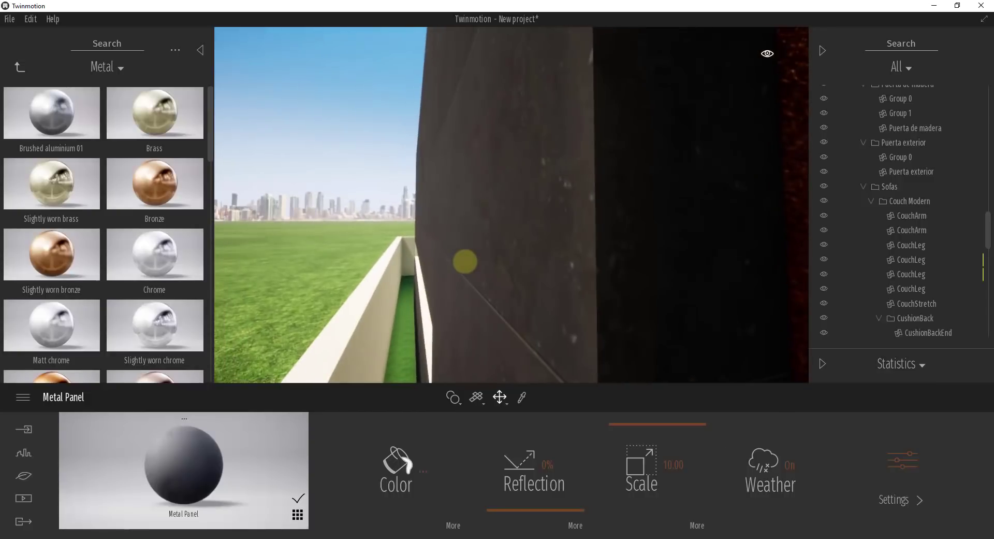
{"action": "key", "text": "Right"}
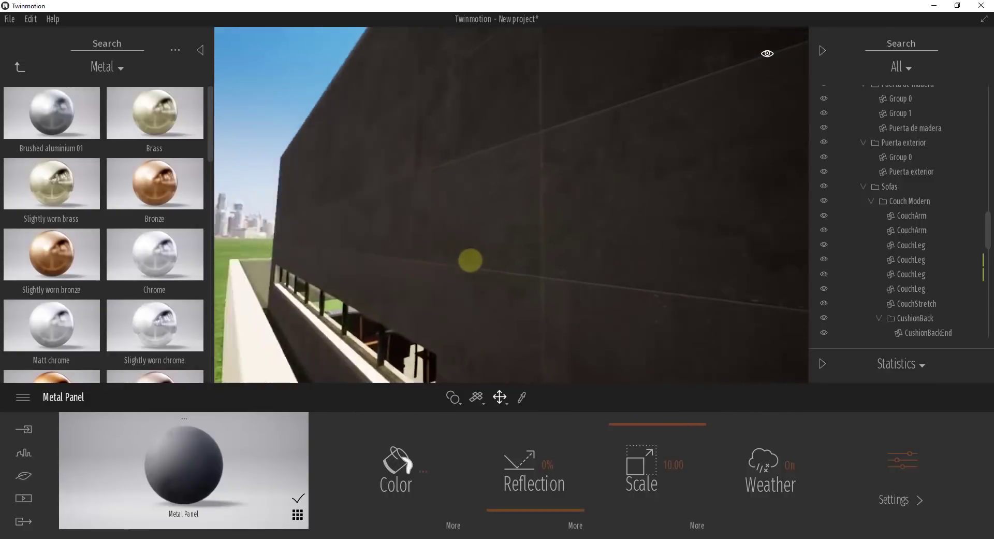
{"action": "key", "text": "Left"}
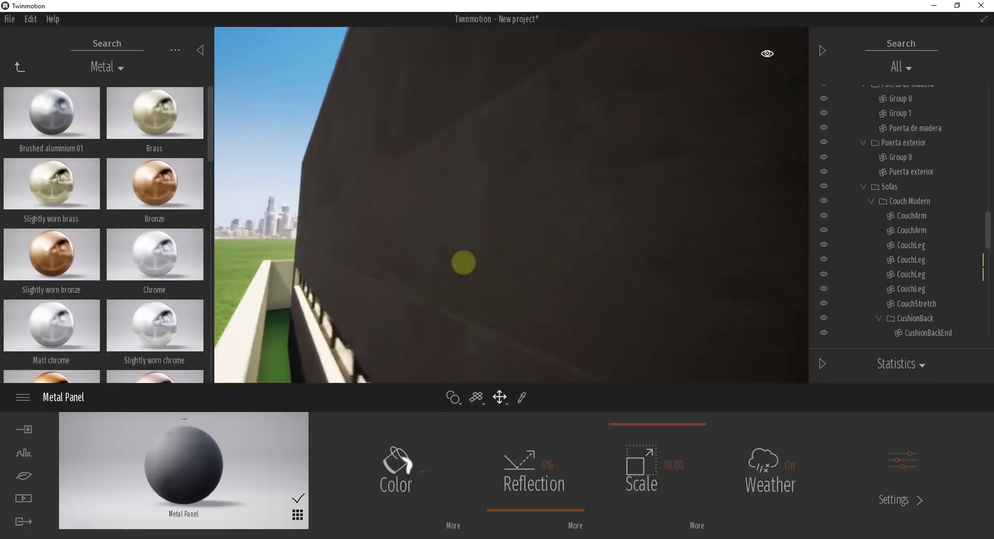
{"action": "key", "text": "Left"}
{"action": "key", "text": "Left"}
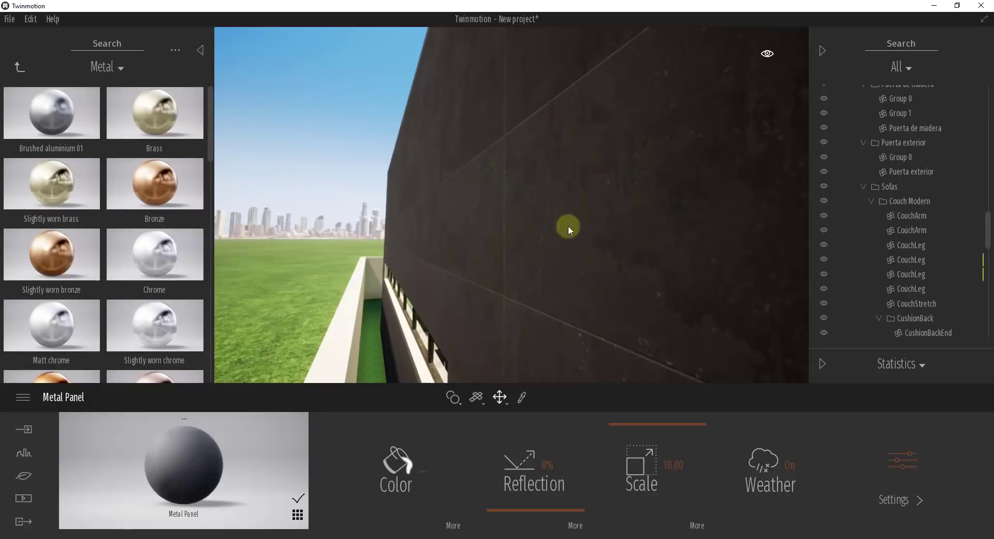
{"action": "right_click_drag", "start_coordinate": [567, 268], "coordinate": [568, 269]}
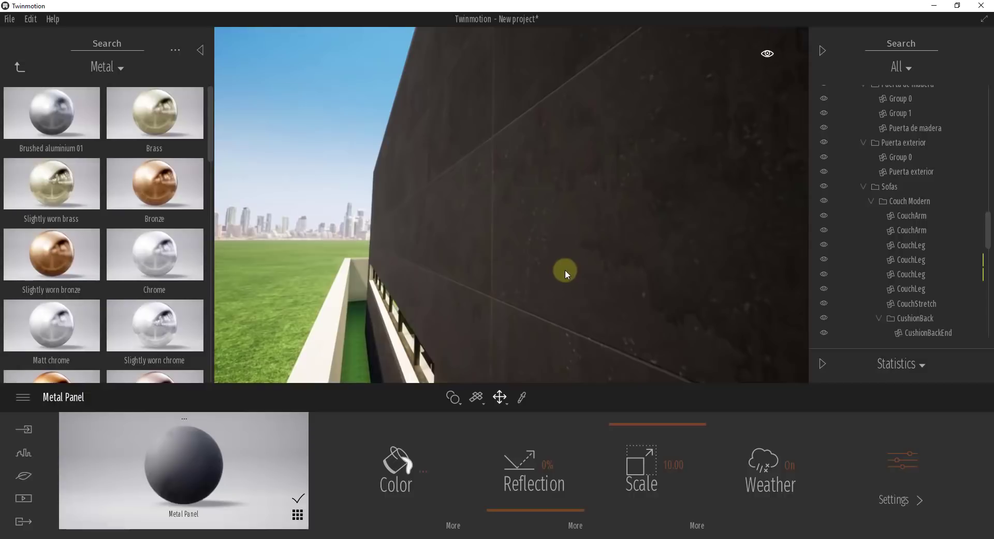
{"action": "right_click_drag", "start_coordinate": [566, 270], "coordinate": [570, 185]}
{"action": "right_click_drag", "start_coordinate": [611, 222], "coordinate": [548, 130]}
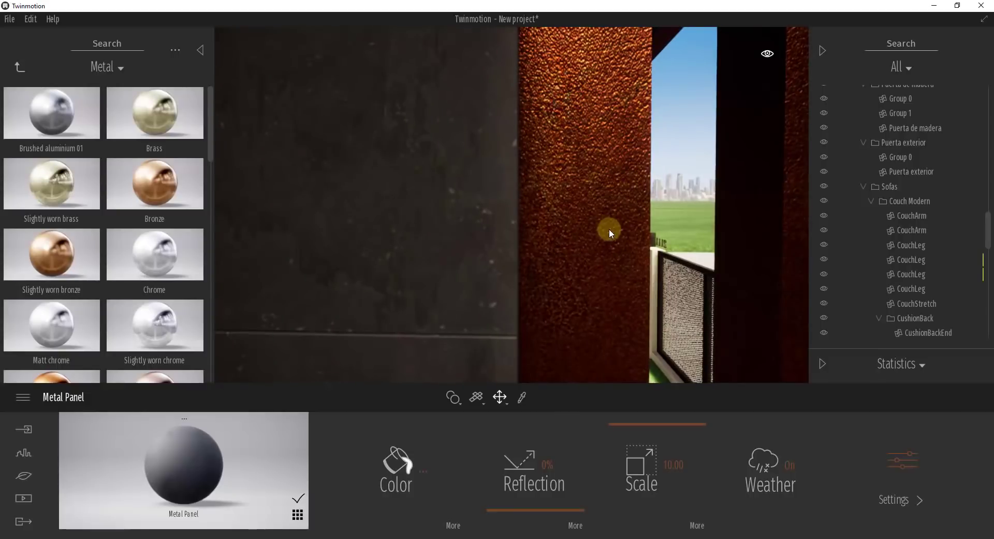
{"action": "left_click_drag", "start_coordinate": [609, 228], "coordinate": [508, 200]}
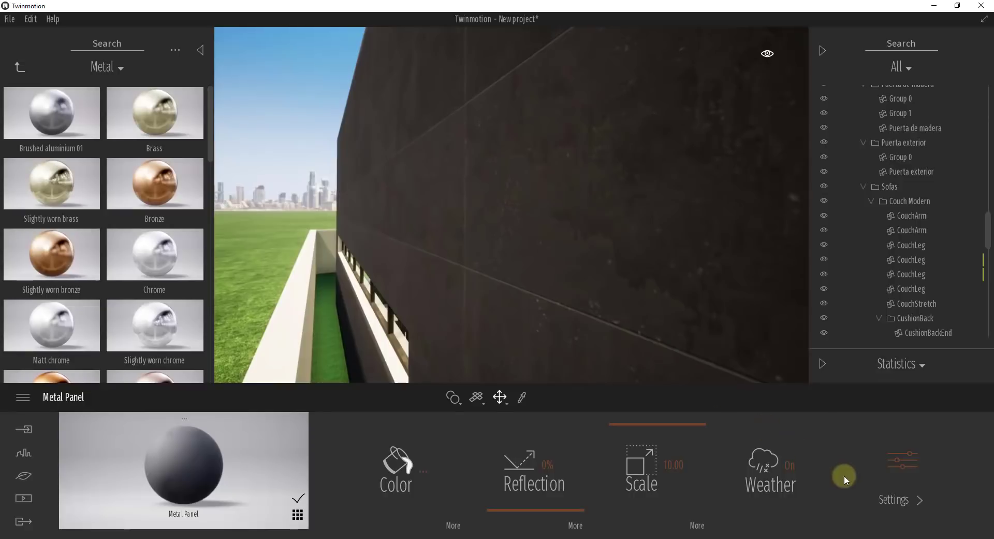
- Raise Metal Panel's Bump, compare it lowered to 36%, and open the T_crumpled_n bump options
{"action": "left_click", "coordinate": [911, 463]}
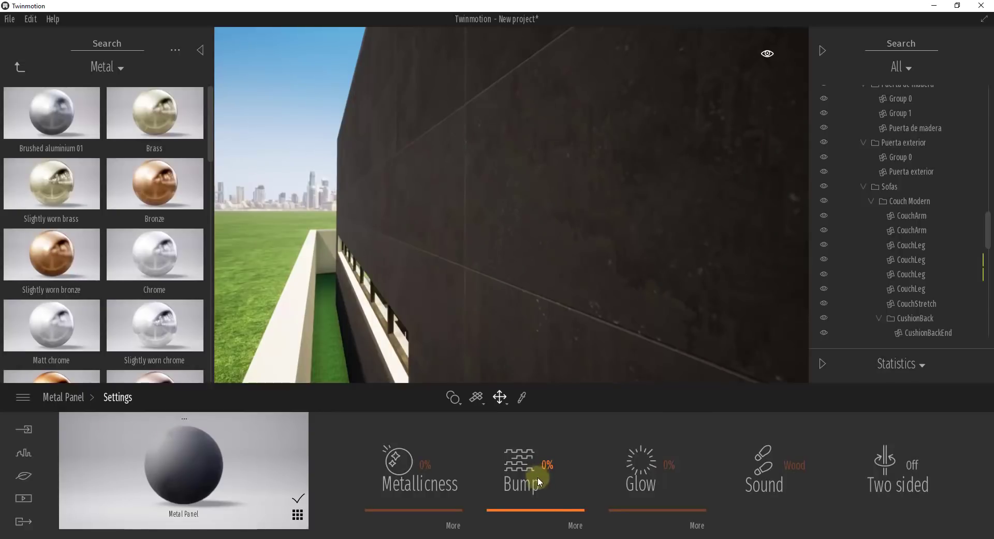
{"action": "left_click_drag", "start_coordinate": [561, 508], "coordinate": [585, 410]}
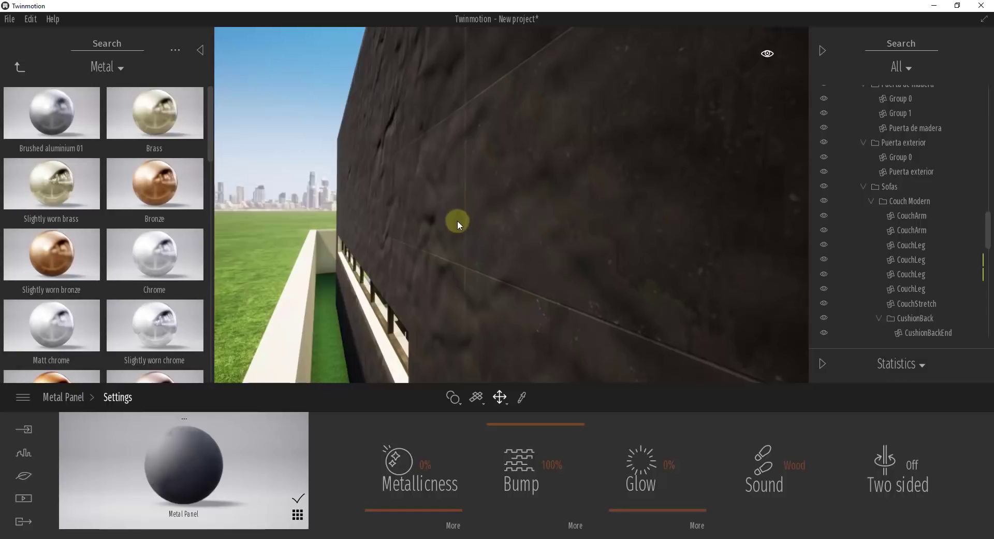
{"action": "right_click_drag", "start_coordinate": [458, 222], "coordinate": [447, 192]}
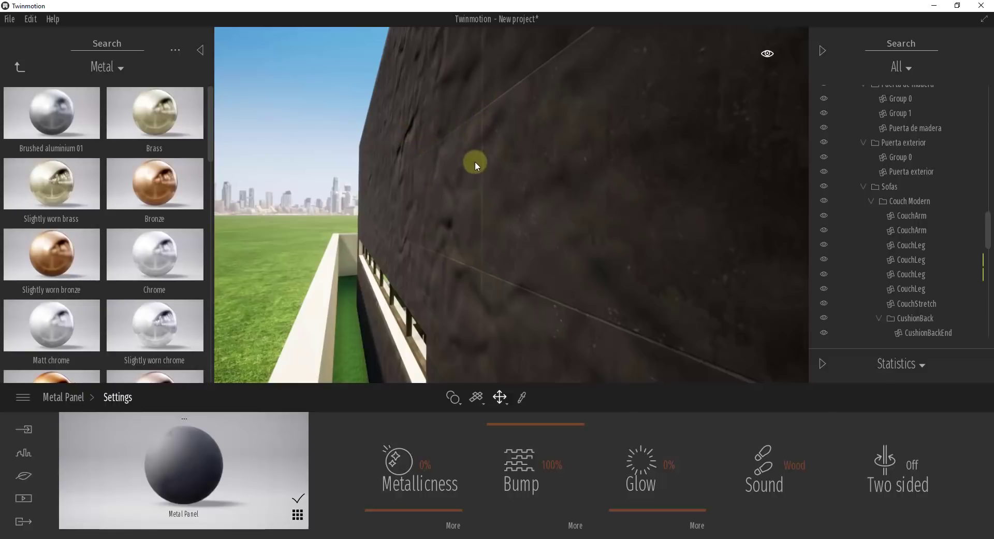
{"action": "left_click_drag", "start_coordinate": [570, 421], "coordinate": [572, 462]}
{"action": "left_click", "coordinate": [575, 525]}
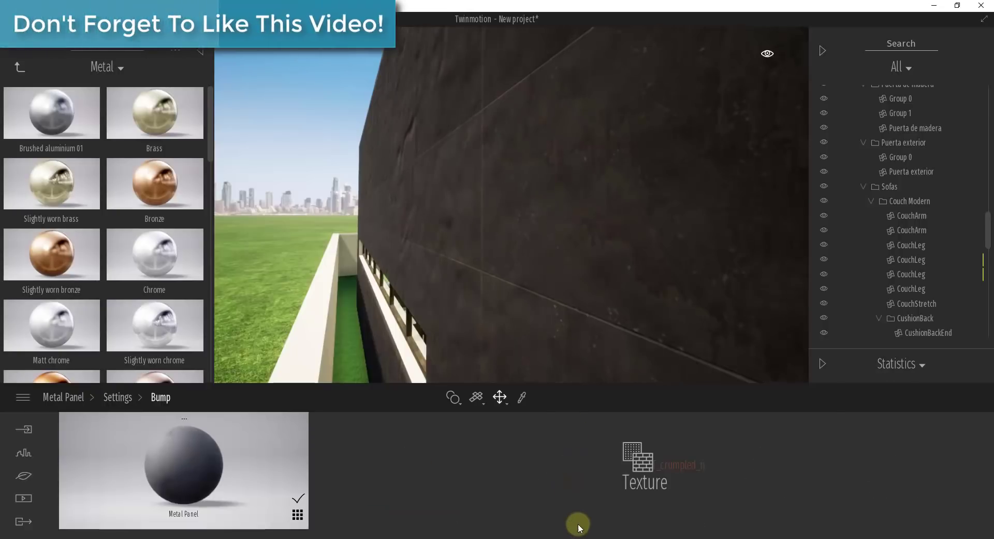
- Replace the T_crumpled_n bump texture with the MetalPanelRectangular001_NRM_3K_SPECULAR normal map
{"action": "left_click", "coordinate": [665, 464]}
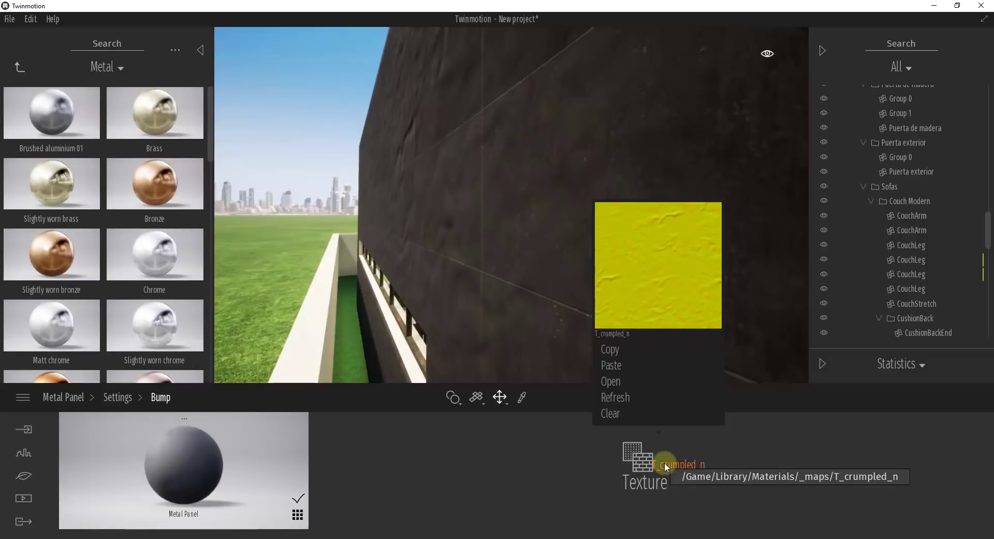
{"action": "left_click", "coordinate": [127, 397]}
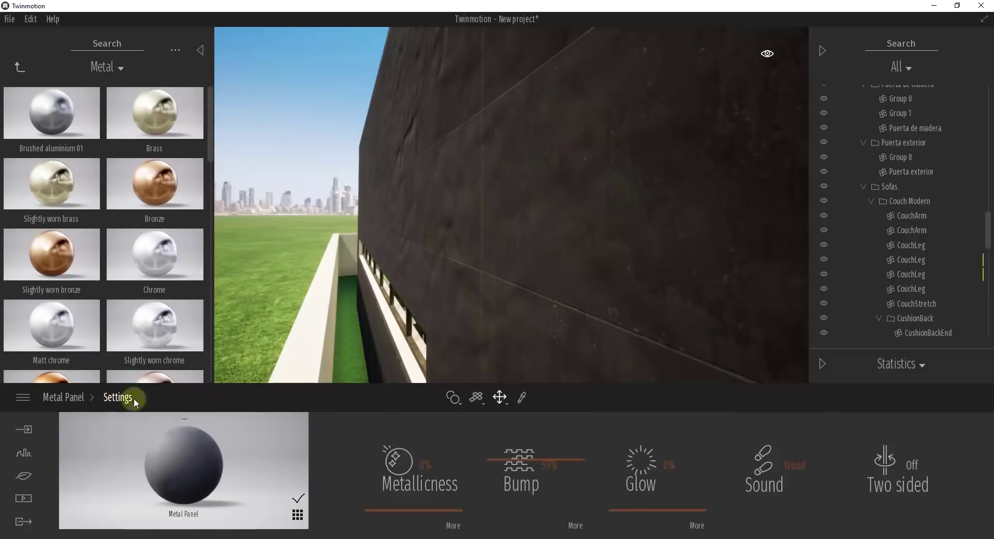
{"action": "left_click", "coordinate": [573, 523]}
{"action": "left_click", "coordinate": [645, 464]}
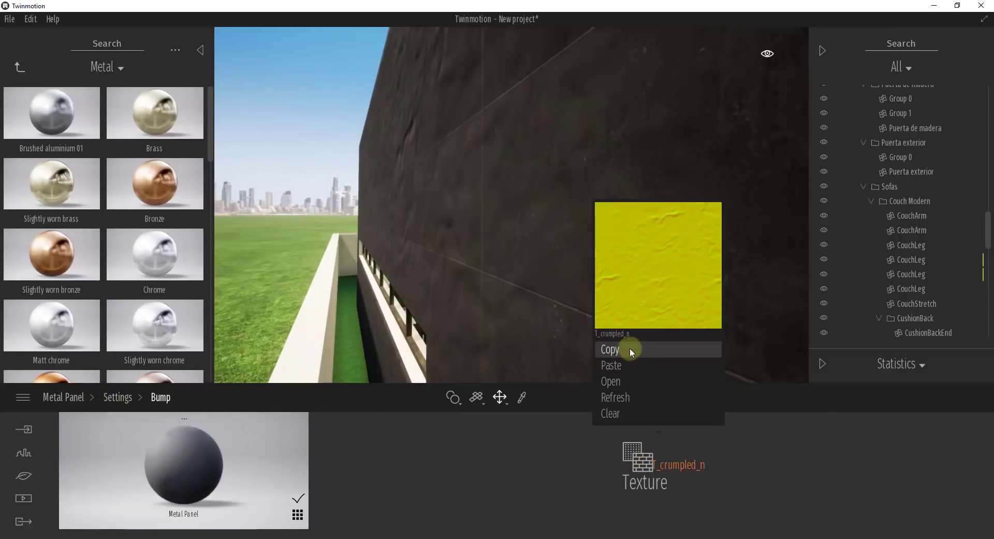
{"action": "left_click", "coordinate": [619, 383]}
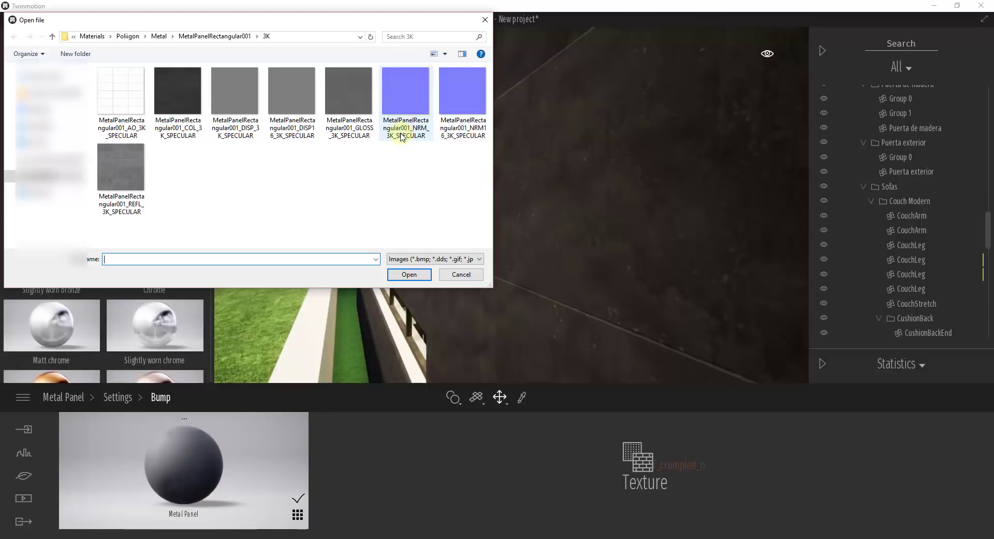
{"action": "left_click", "coordinate": [408, 111]}
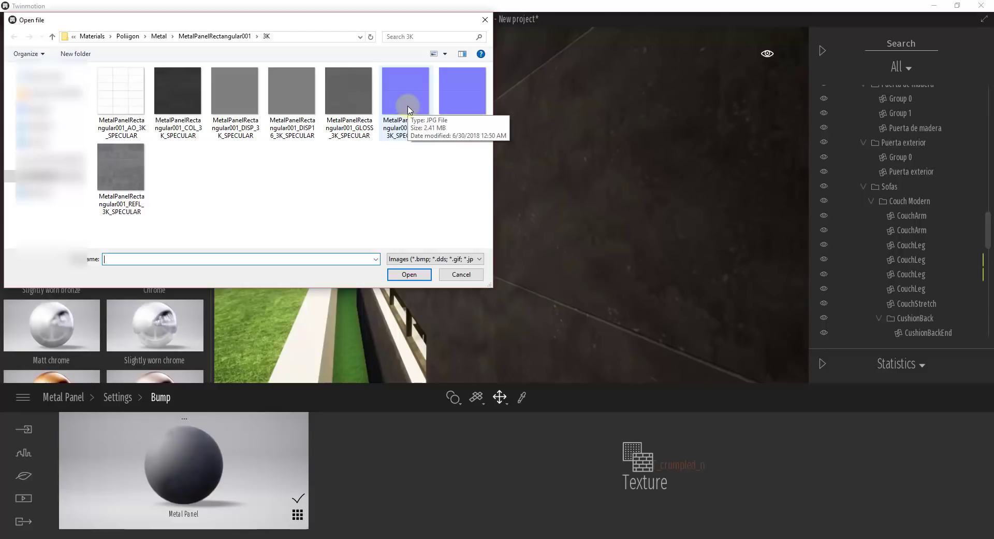
{"action": "double_click", "coordinate": [408, 107]}
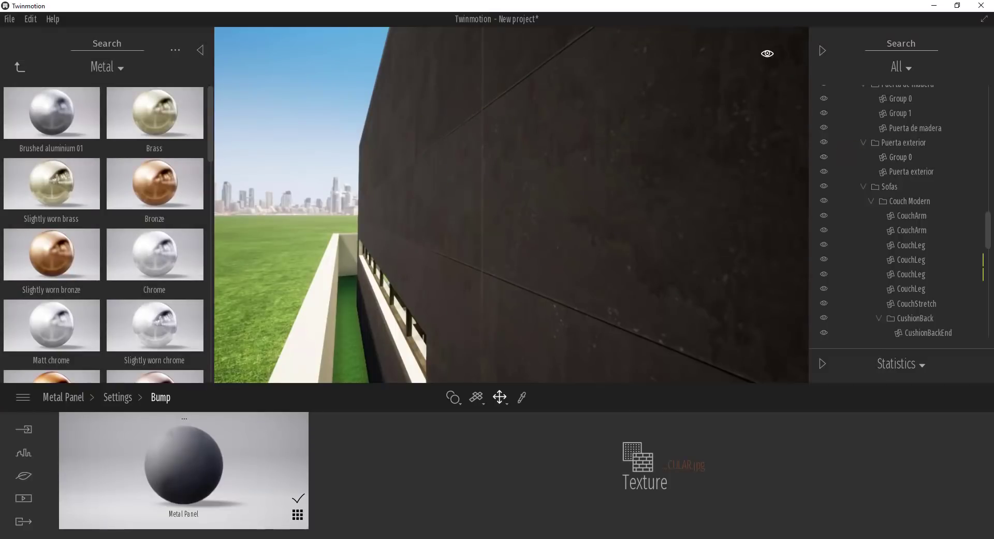
- Raise the Metal Panel's bump strength from 0% to 100% so the normal map shows panel seams
{"action": "left_click_drag", "start_coordinate": [567, 336], "coordinate": [584, 308]}
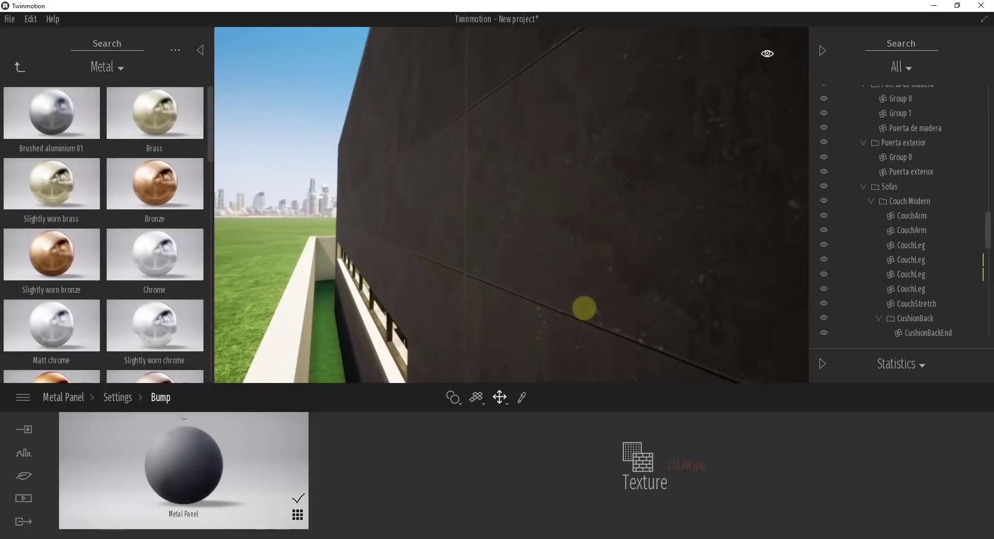
{"action": "left_click", "coordinate": [116, 396]}
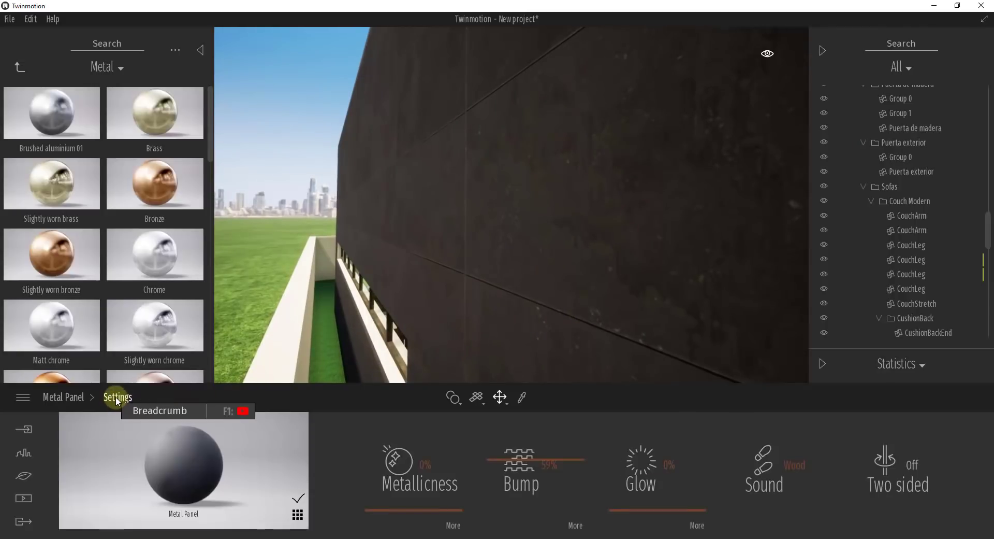
{"action": "left_click", "coordinate": [493, 461]}
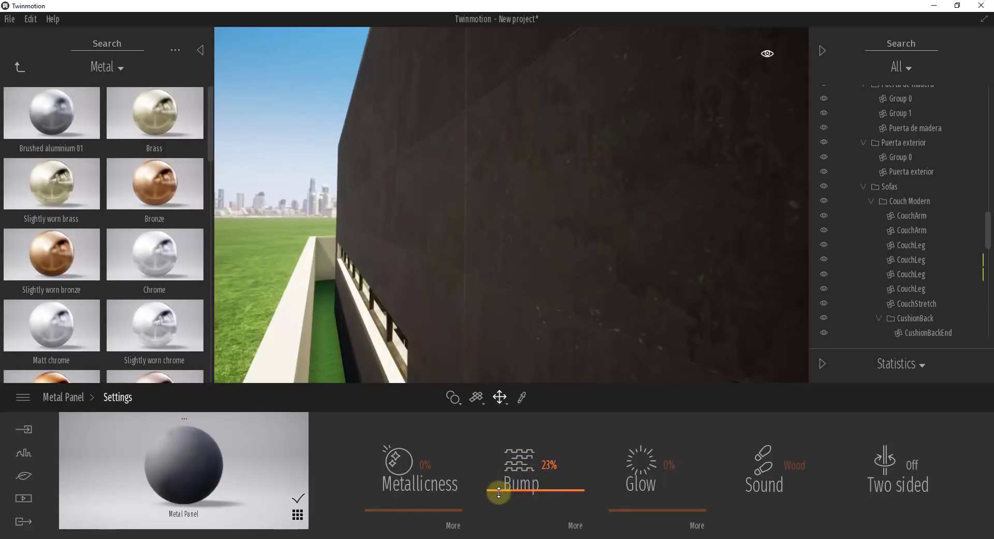
{"action": "mouse_move", "coordinate": [501, 513]}
{"action": "left_mouse_down"}
{"action": "mouse_move", "coordinate": [502, 408]}
{"action": "mouse_move", "coordinate": [509, 522]}
{"action": "left_mouse_up"}
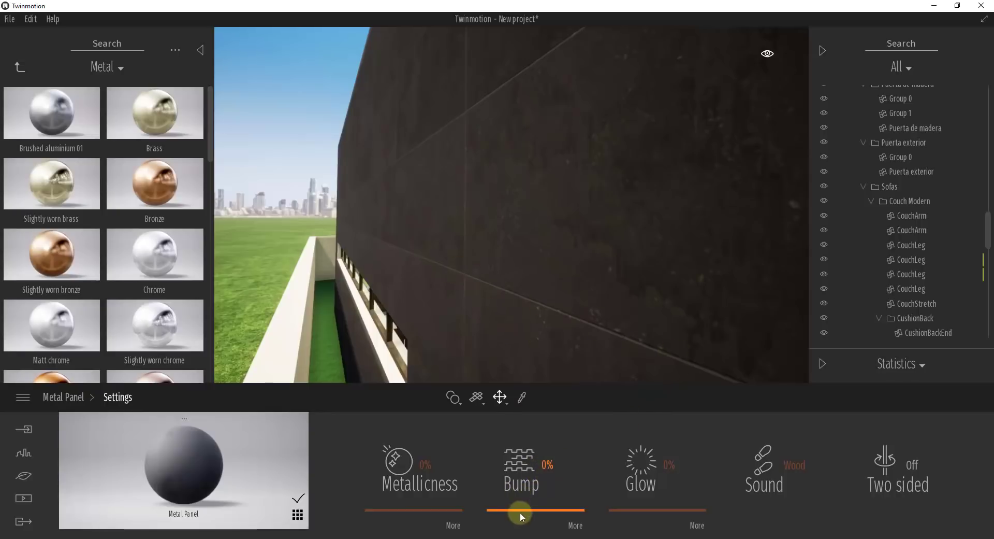
{"action": "left_click_drag", "start_coordinate": [521, 509], "coordinate": [498, 398]}
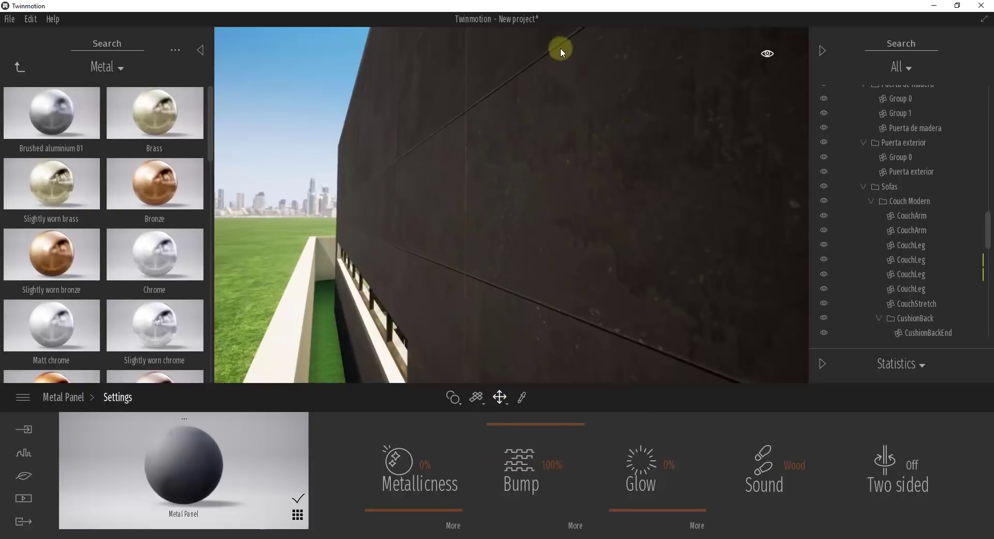
{"action": "left_click_drag", "start_coordinate": [424, 191], "coordinate": [464, 218]}
{"action": "left_click", "coordinate": [426, 464]}
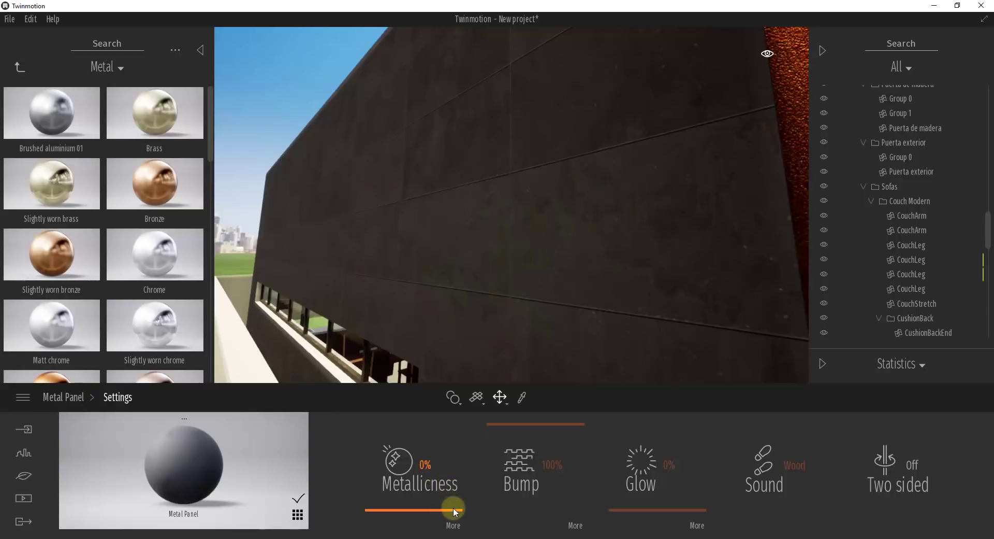
{"action": "left_click_drag", "start_coordinate": [452, 507], "coordinate": [457, 528]}
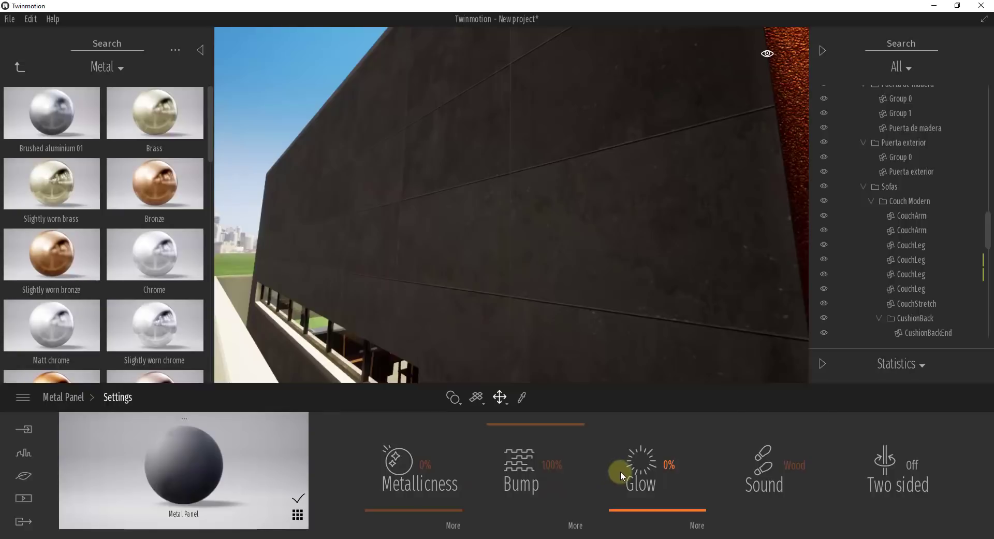
{"action": "left_click", "coordinate": [453, 525]}
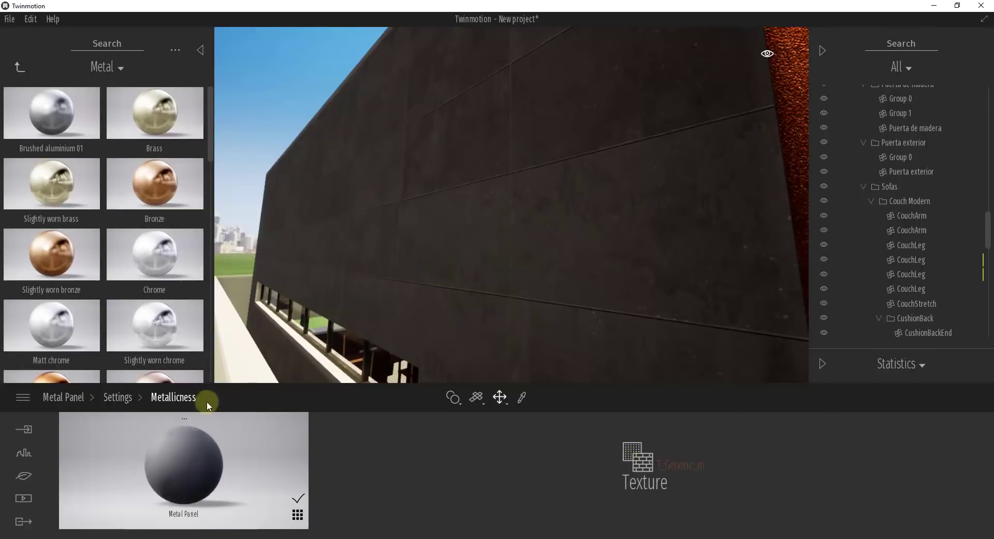
{"action": "left_click", "coordinate": [118, 397]}
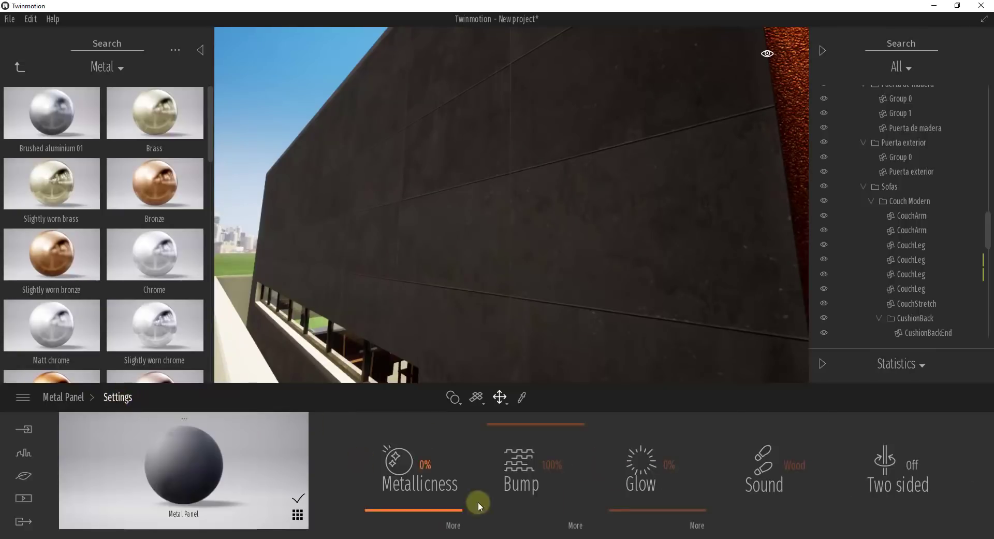
{"action": "left_click", "coordinate": [699, 524]}
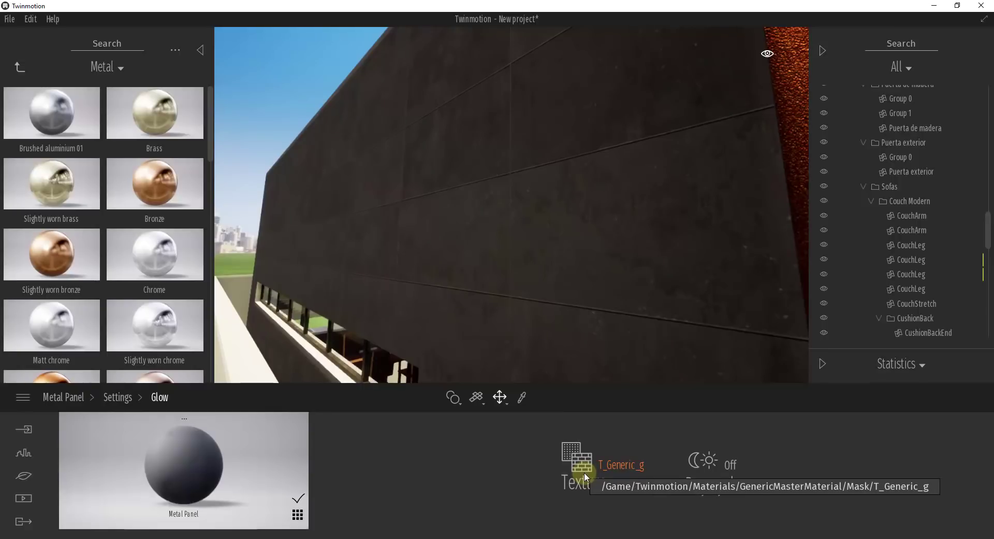
{"action": "left_click", "coordinate": [114, 397]}
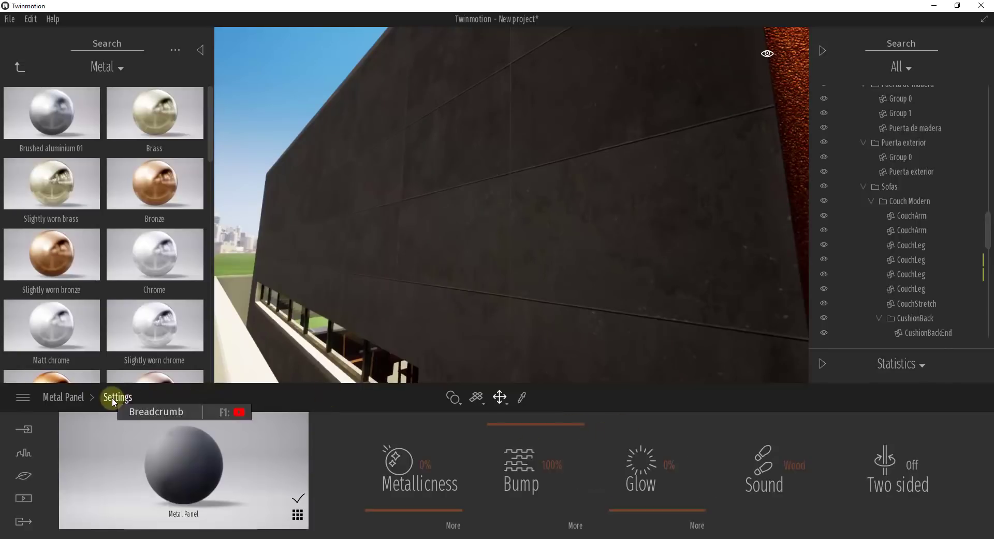
{"action": "left_click_drag", "start_coordinate": [679, 509], "coordinate": [688, 538]}
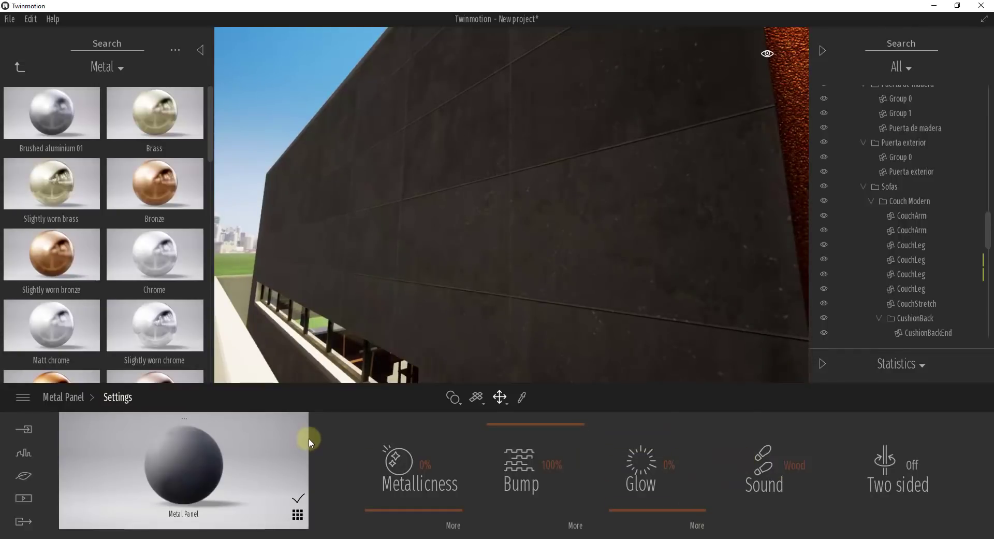
- Select Metal Panel as the edited material and pan along the side wall past the red columns
{"action": "right_click_drag", "start_coordinate": [441, 259], "coordinate": [406, 270]}
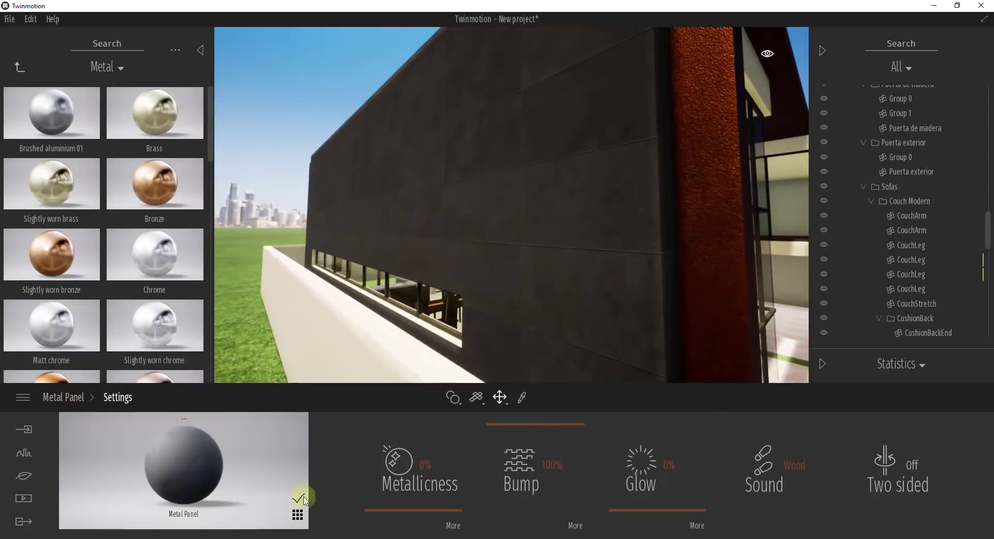
{"action": "left_click", "coordinate": [297, 513]}
{"action": "left_click", "coordinate": [137, 445]}
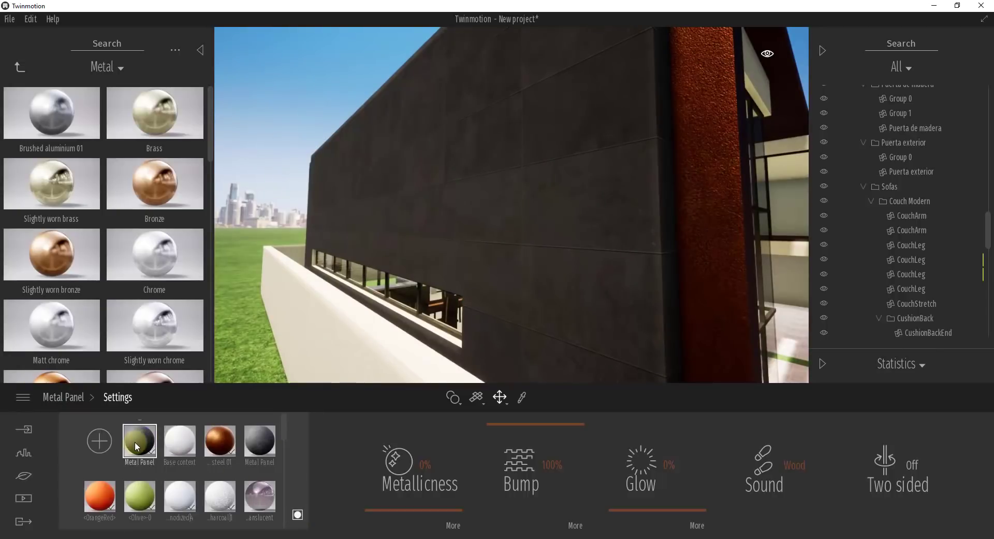
{"action": "left_click", "coordinate": [296, 513]}
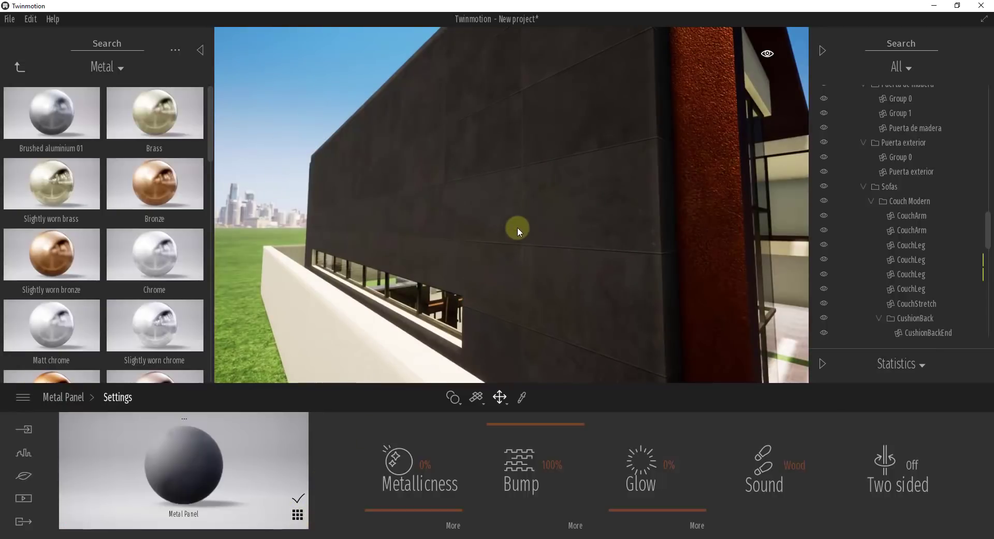
{"action": "left_click_drag", "start_coordinate": [517, 226], "coordinate": [517, 227]}
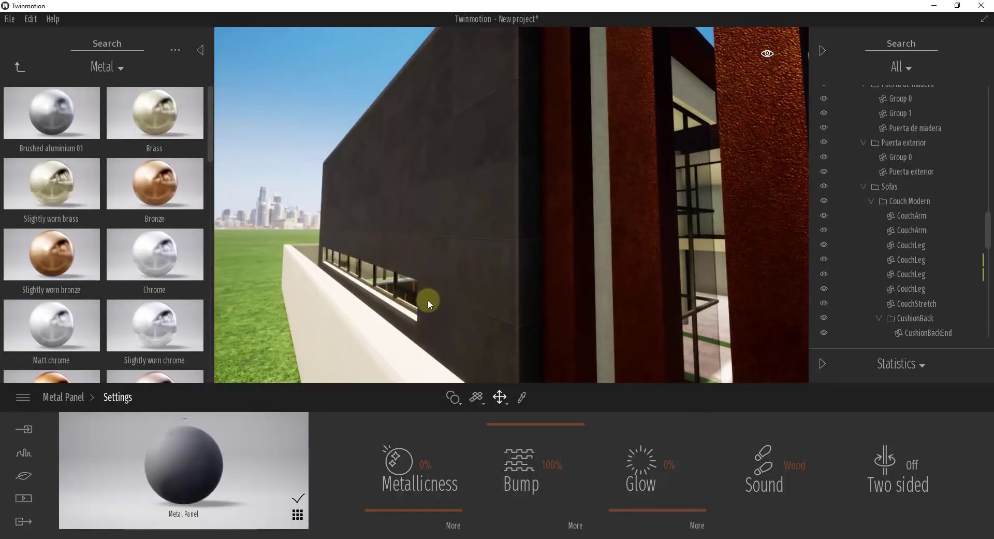
{"action": "left_click_drag", "start_coordinate": [430, 296], "coordinate": [430, 296]}
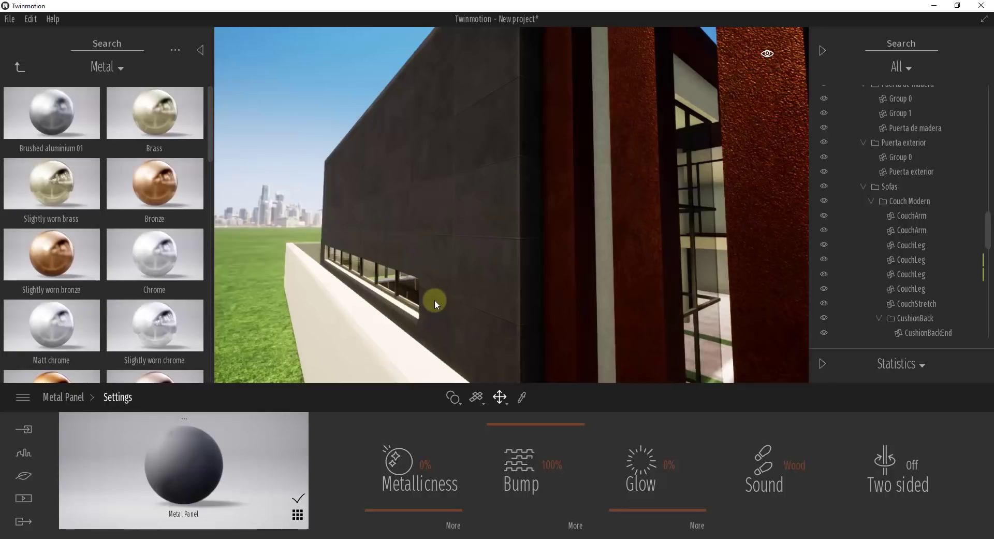
- Add Metal Panel to the user library and browse up to the User library
{"action": "left_click", "coordinate": [183, 418]}
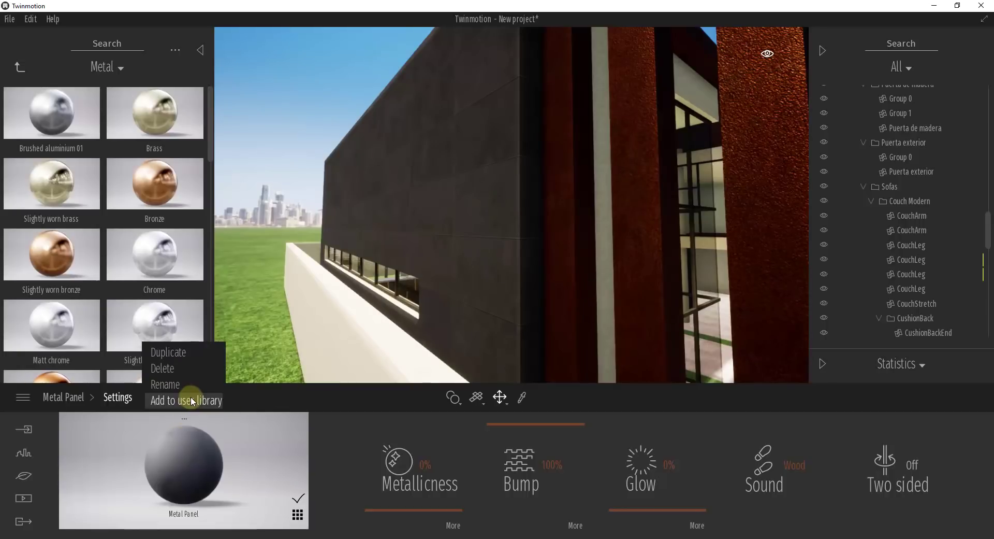
{"action": "left_click", "coordinate": [191, 397]}
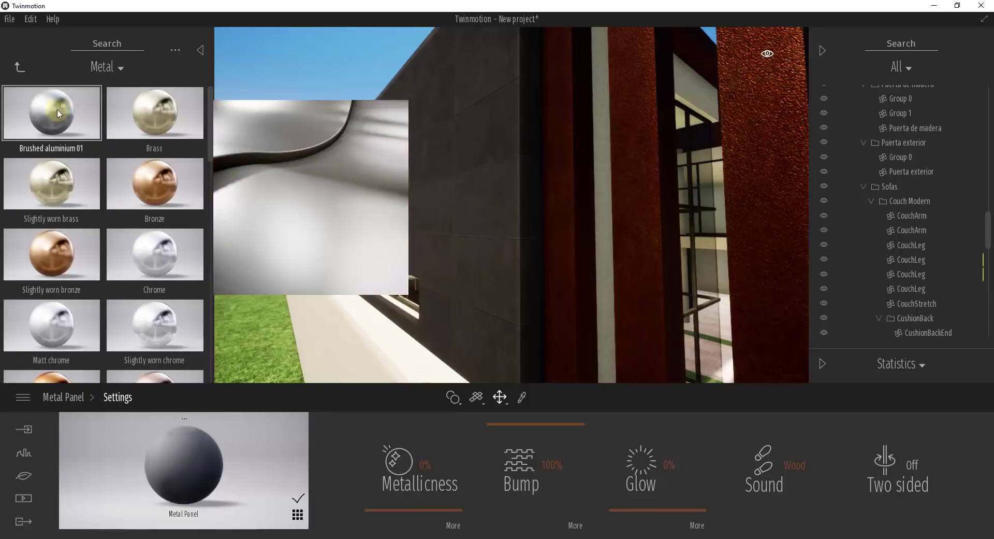
{"action": "left_click", "coordinate": [18, 66]}
{"action": "left_click", "coordinate": [17, 66]}
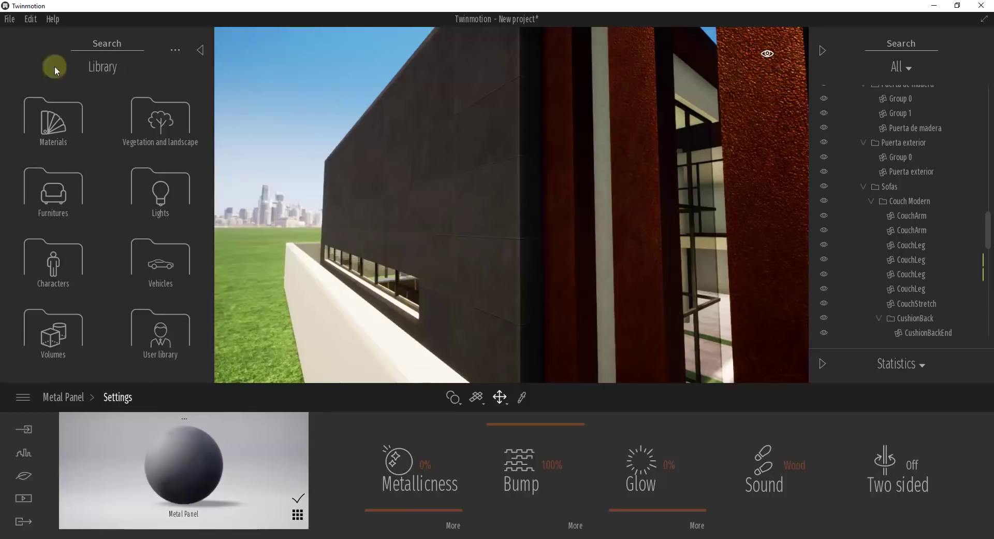
{"action": "left_click", "coordinate": [169, 338]}
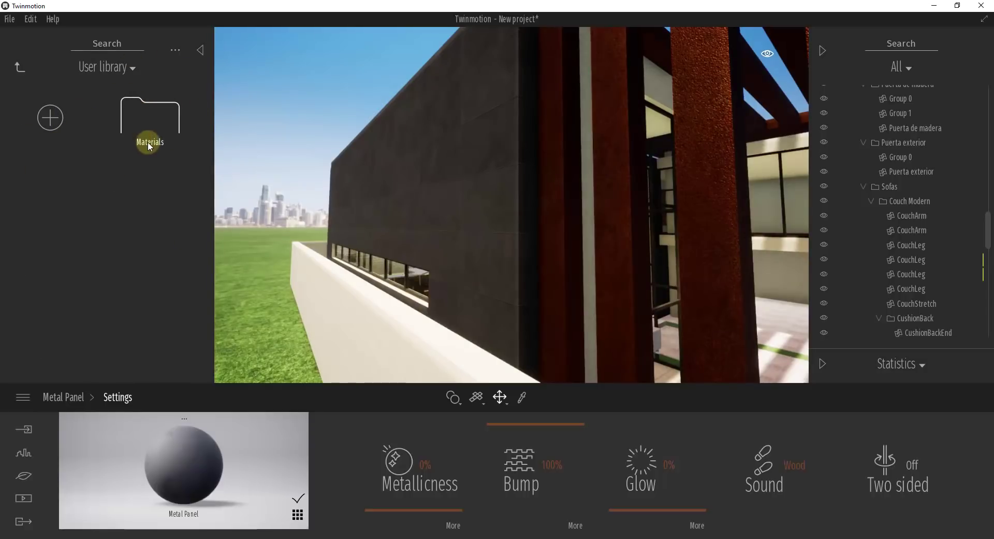
- Add a new User library category and rename it 'Context Models'
{"action": "left_click", "coordinate": [50, 118]}
{"action": "left_click", "coordinate": [49, 216]}
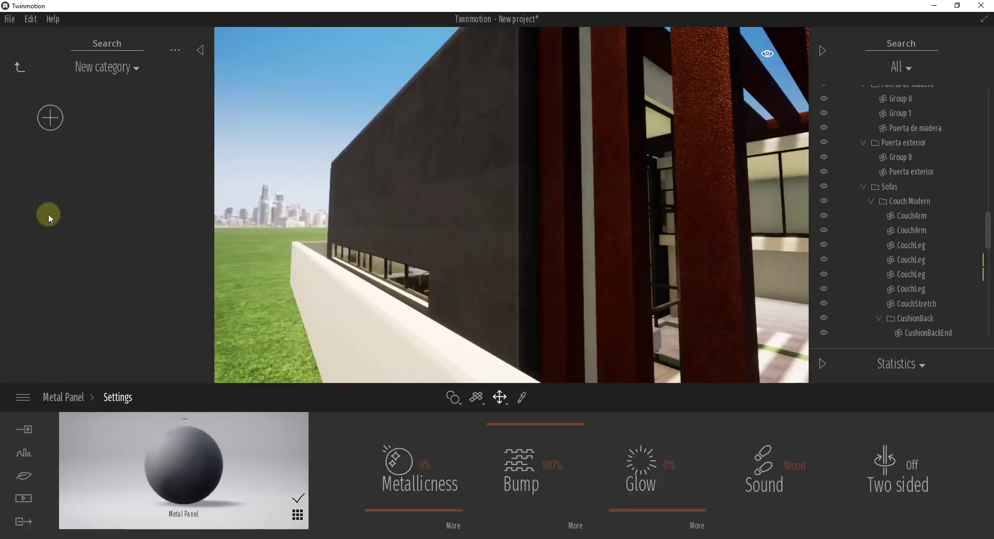
{"action": "left_click", "coordinate": [50, 117]}
{"action": "left_click", "coordinate": [19, 66]}
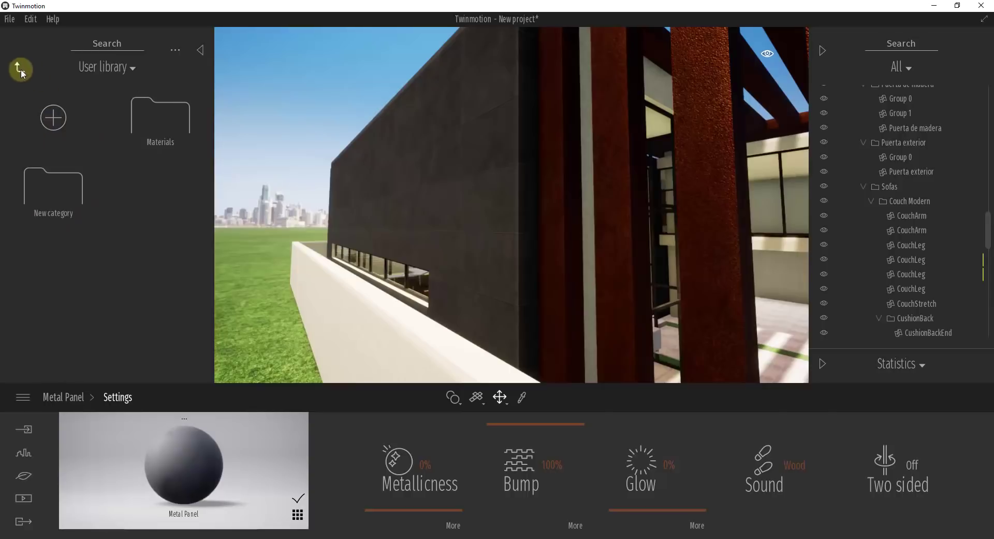
{"action": "right_click", "coordinate": [64, 191]}
{"action": "left_click", "coordinate": [74, 241]}
{"action": "type", "text": "Cont"}
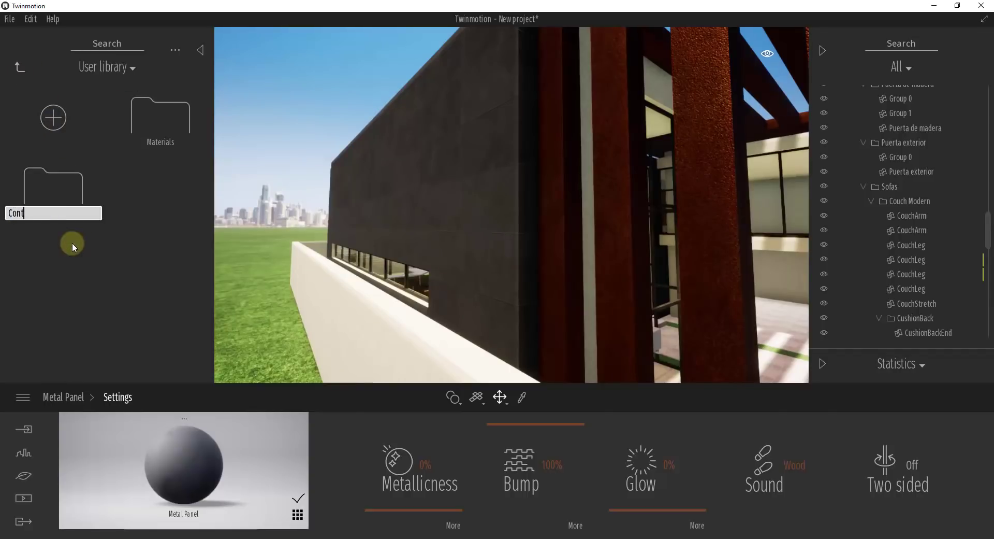
{"action": "type", "text": "ext Models"}
{"action": "key", "text": "Return"}
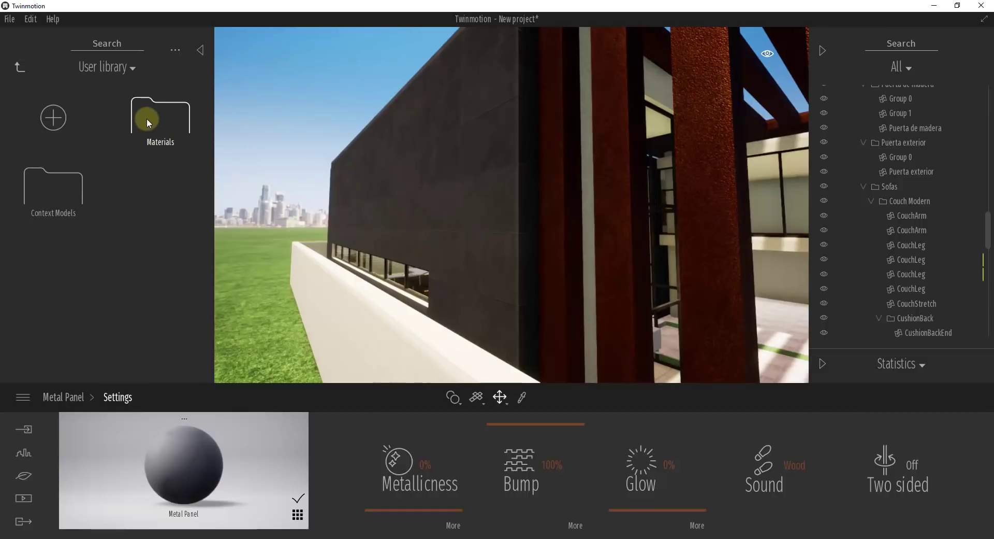
{"action": "left_click", "coordinate": [19, 64]}
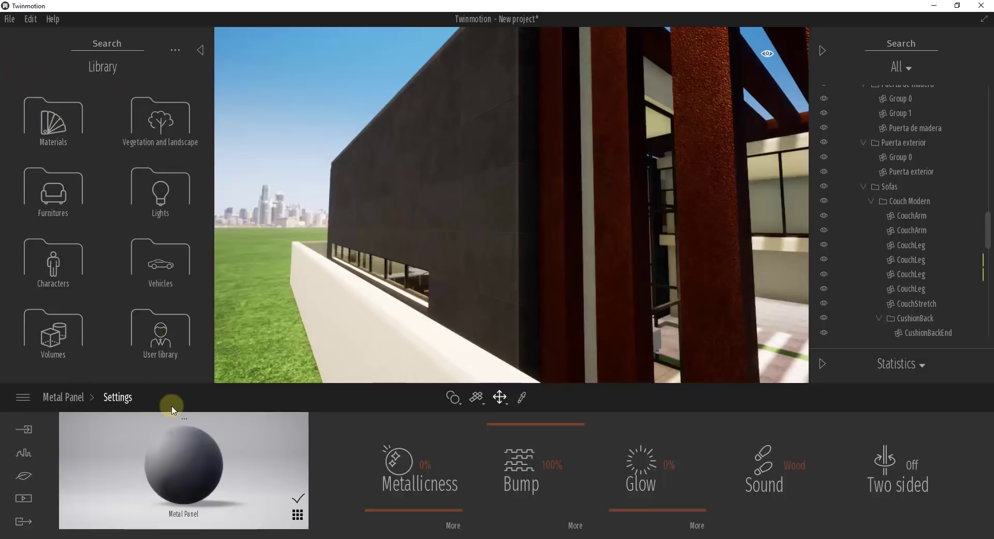
- Add the Metal Panel material to the User library
{"action": "left_click", "coordinate": [185, 421]}
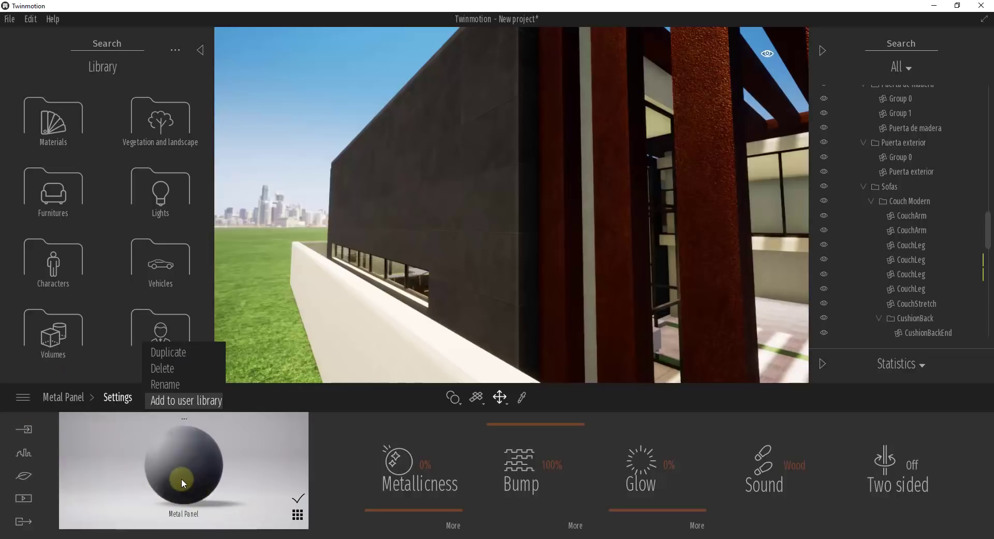
{"action": "left_click", "coordinate": [176, 400]}
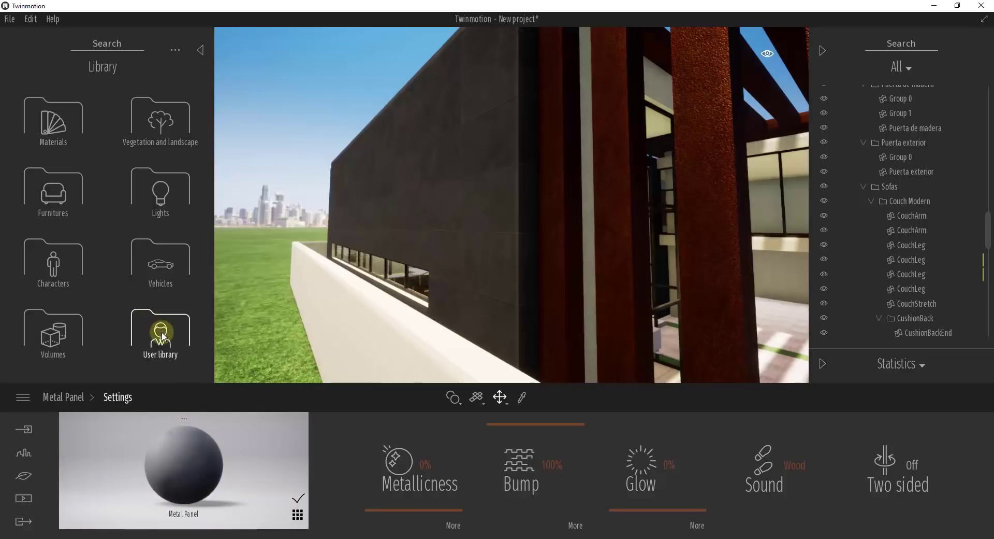
{"action": "left_click", "coordinate": [155, 330]}
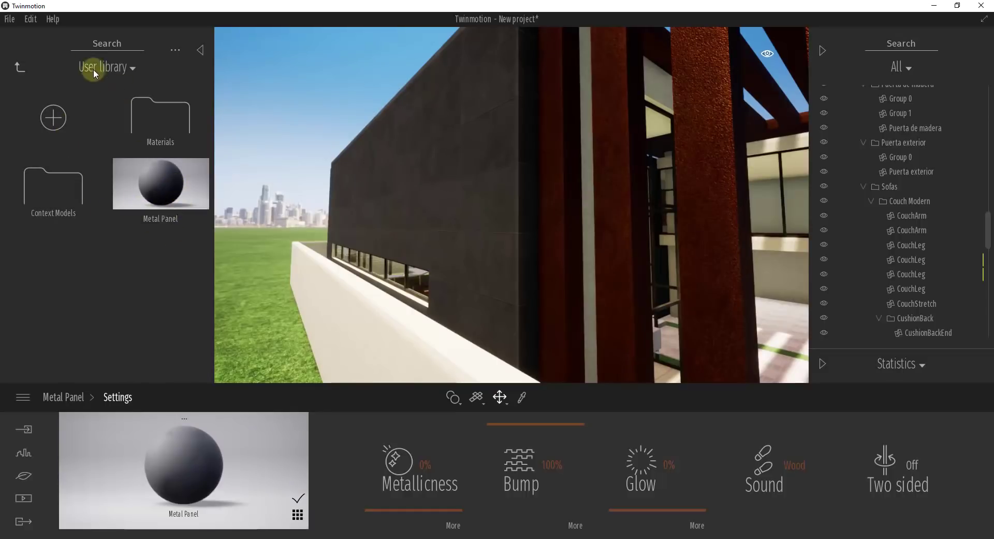
- Move Metal Panel into Materials, then into the Metal Panels subfolder, and verify it
{"action": "left_click_drag", "start_coordinate": [159, 205], "coordinate": [160, 123]}
{"action": "double_click", "coordinate": [154, 122]}
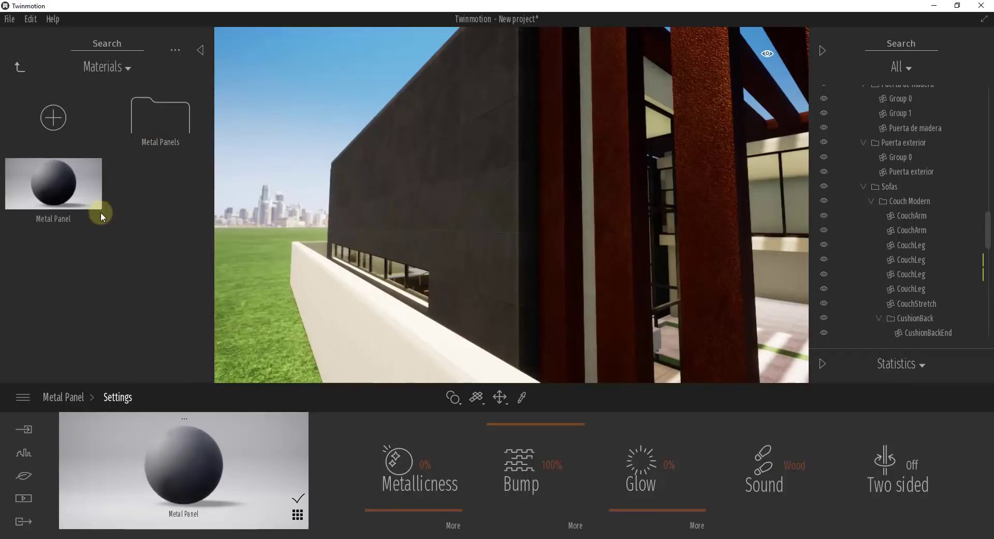
{"action": "left_click_drag", "start_coordinate": [55, 194], "coordinate": [153, 118]}
{"action": "double_click", "coordinate": [151, 120]}
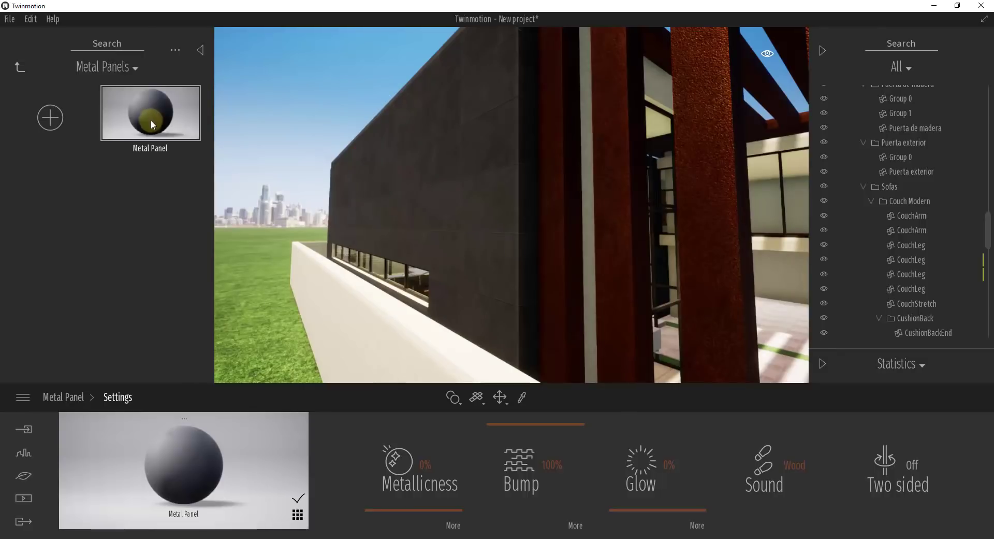
{"action": "left_click", "coordinate": [19, 69]}
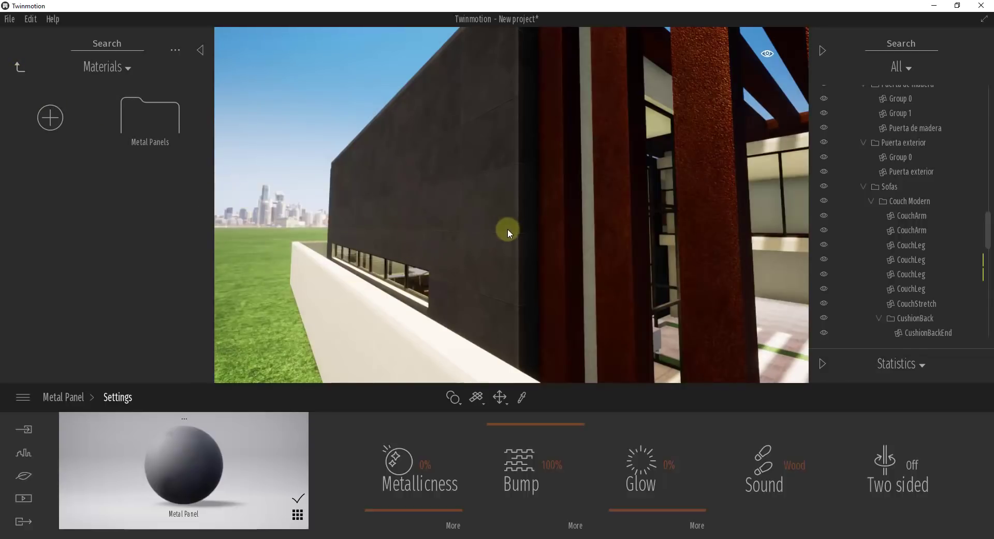
- Turn the view back toward the house and return to the top-level Library categories
{"action": "left_click_drag", "start_coordinate": [508, 229], "coordinate": [517, 225]}
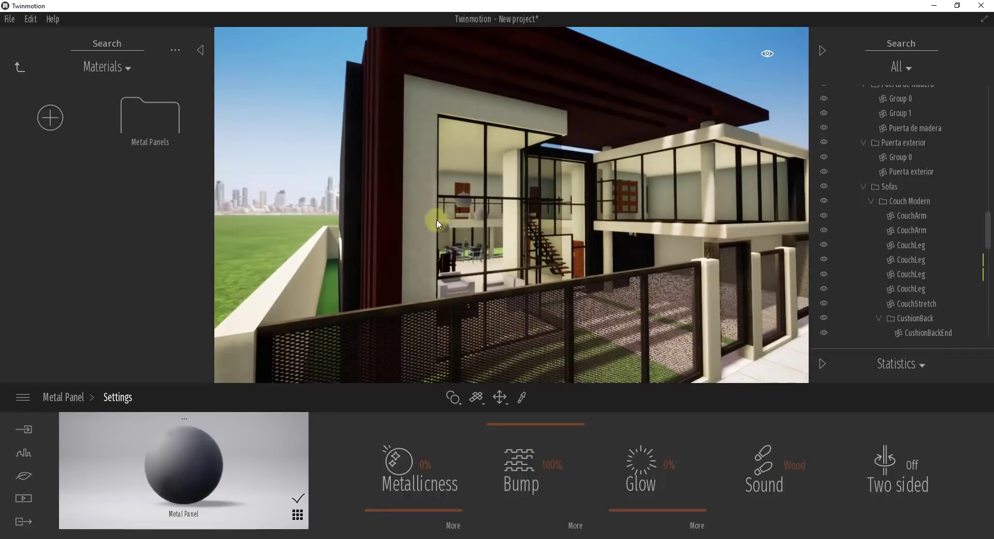
{"action": "left_click", "coordinate": [20, 70]}
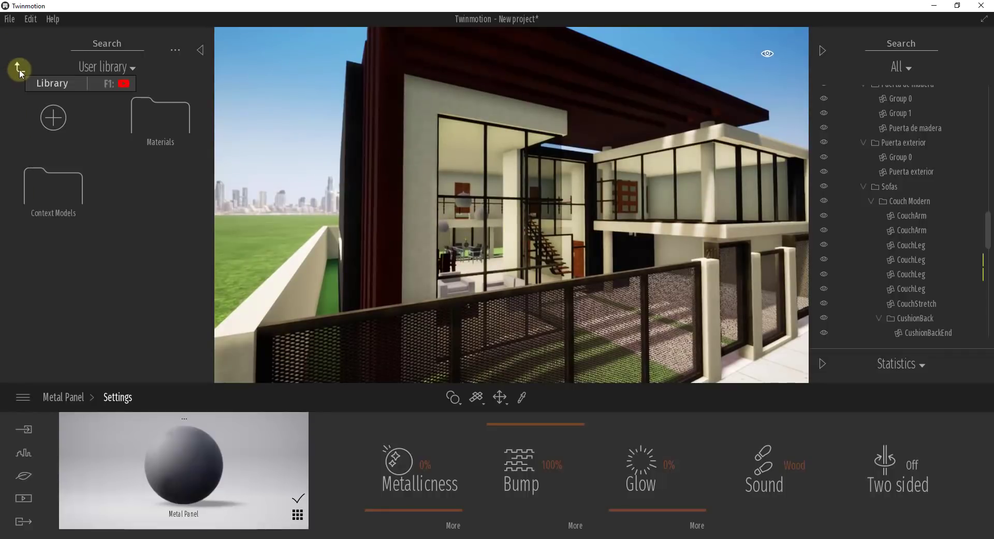
{"action": "left_click", "coordinate": [23, 69]}
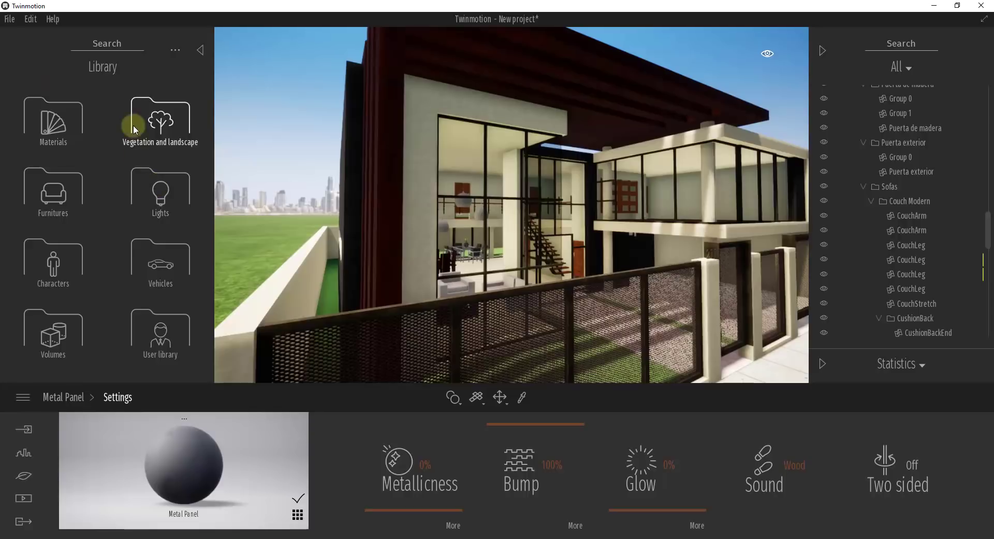